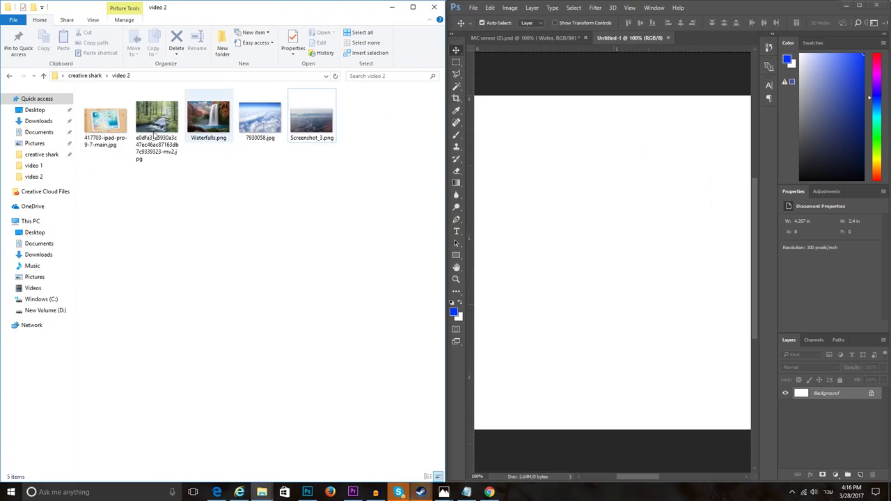
# Commit the aerial landscape photo and stretch the cloud photo down to the canvas bottom.
pyautogui.press('Return')
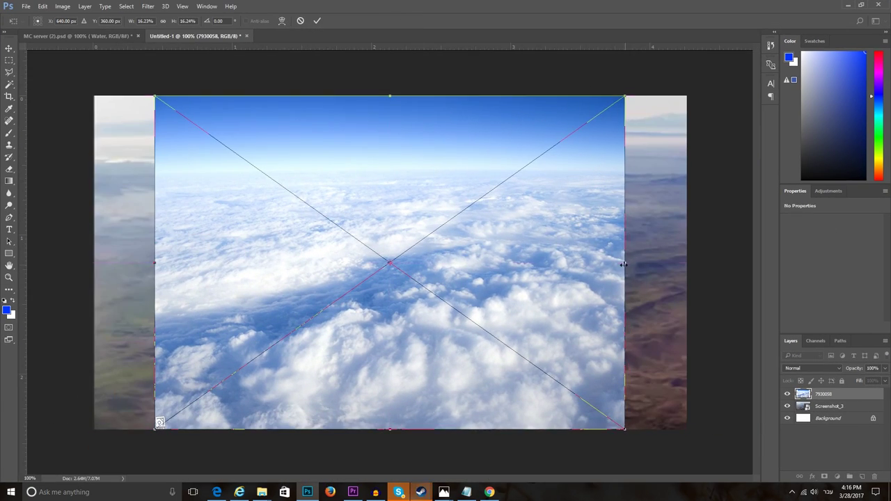
pyautogui.moveTo(389, 429); pyautogui.dragTo(397, 458)
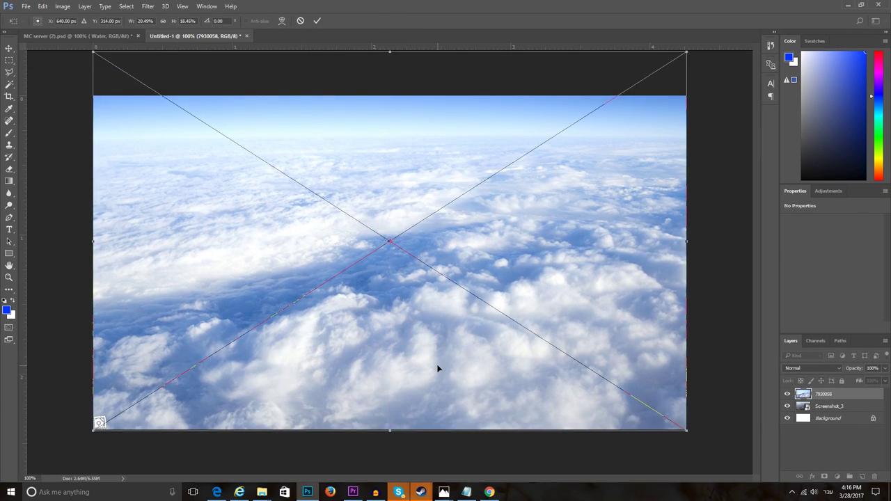
pyautogui.press('Return')
# Enlarge the cloud photo to cover the canvas and blend it in Soft Light.
pyautogui.hotkey('ctrl', 't')
pyautogui.moveTo(686, 445)
pyautogui.mouseDown()
pyautogui.moveTo(724, 473)
pyautogui.moveTo(686, 428)
pyautogui.mouseUp()
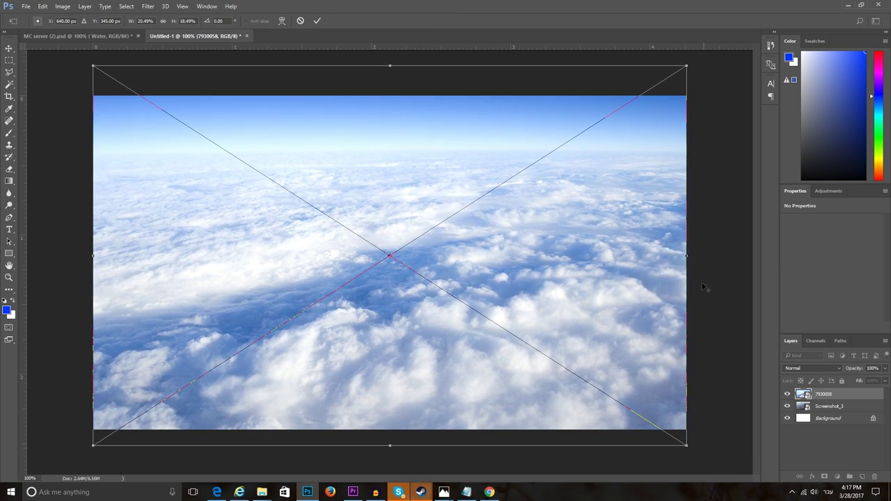
pyautogui.press('Return')
pyautogui.click(813, 367)
pyautogui.click(825, 277)
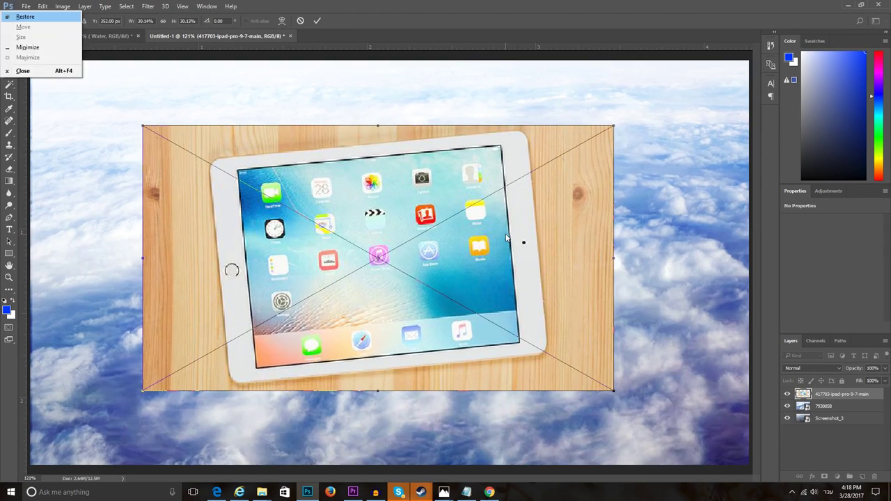
# Trace the iPad with a Pen path, make it a selection, and delete the wooden background.
pyautogui.press('l')
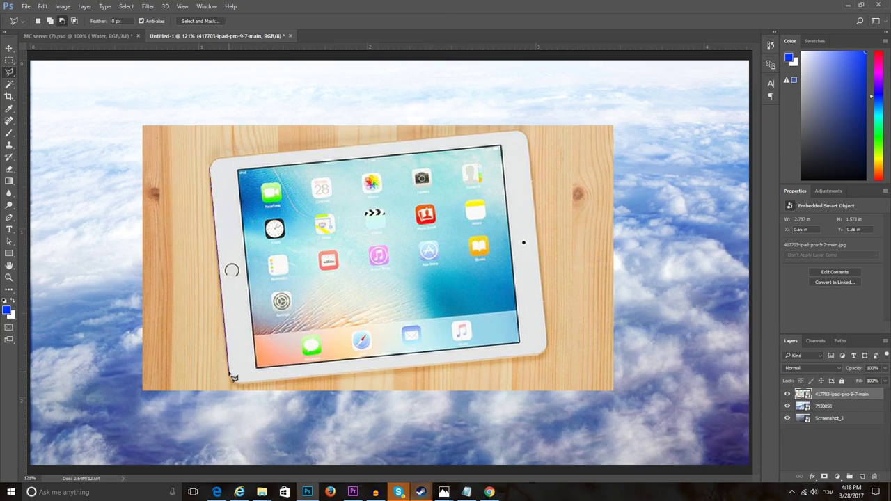
pyautogui.press('p')
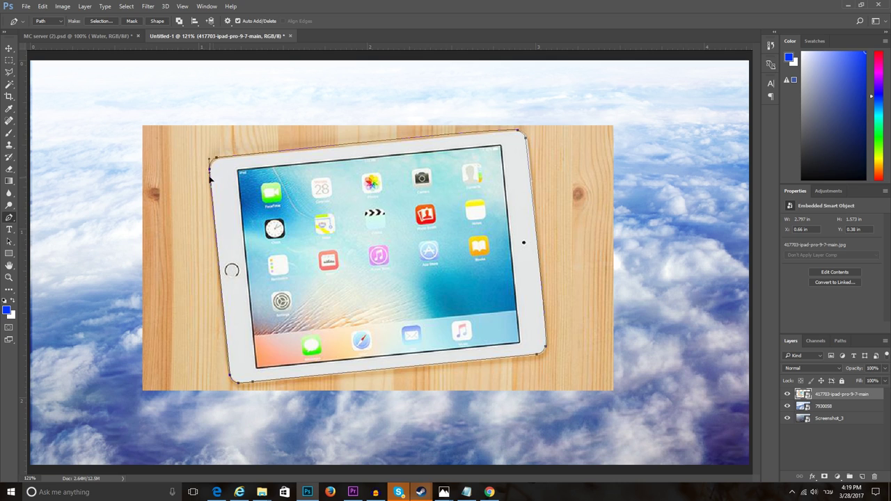
pyautogui.rightClick(329, 182)
pyautogui.click(362, 227)
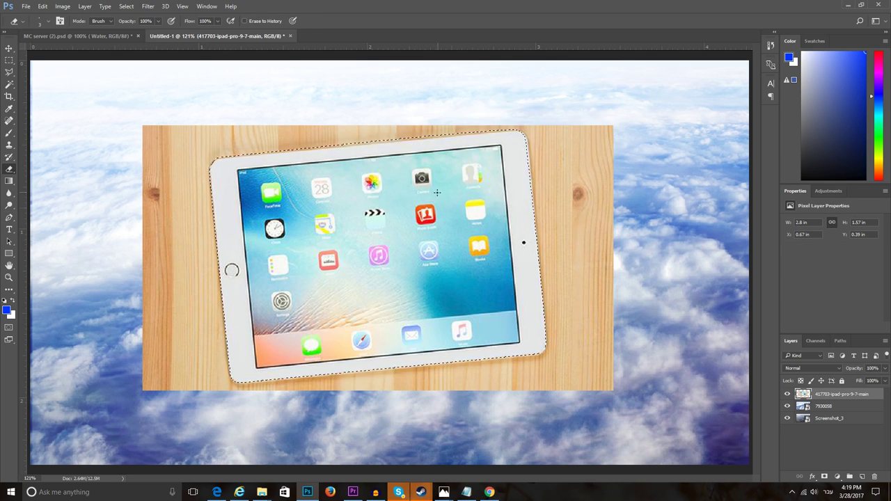
pyautogui.press('Delete')
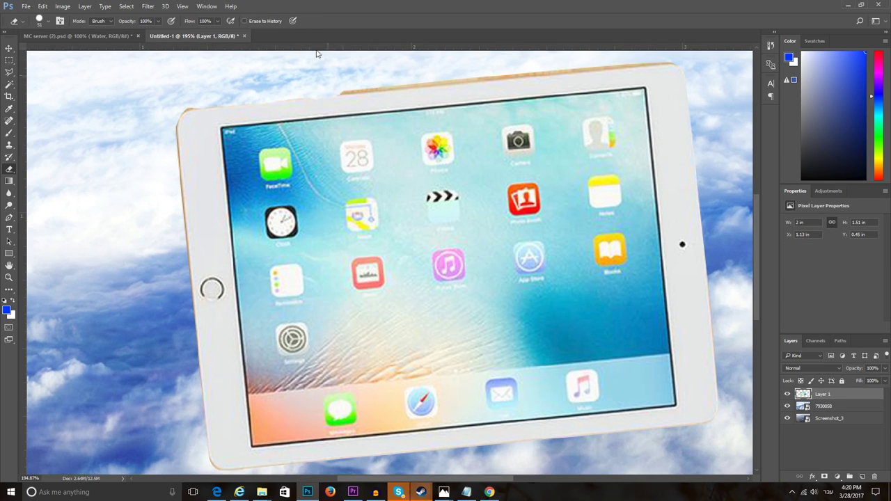
pyautogui.press('[')
pyautogui.press('[')
pyautogui.press('[')
pyautogui.press('[')
pyautogui.press('[')
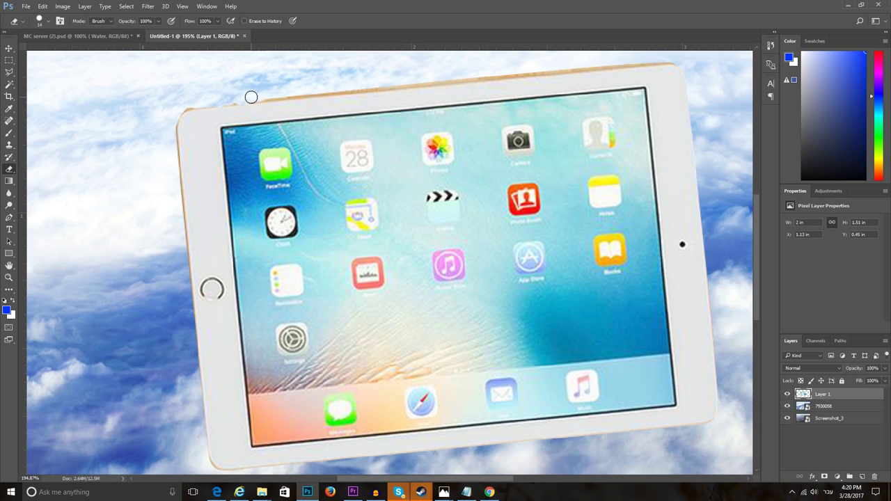
# Select the leftover wood along the iPad's top edge with the Polygonal Lasso.
pyautogui.press('l')
pyautogui.click(186, 110)
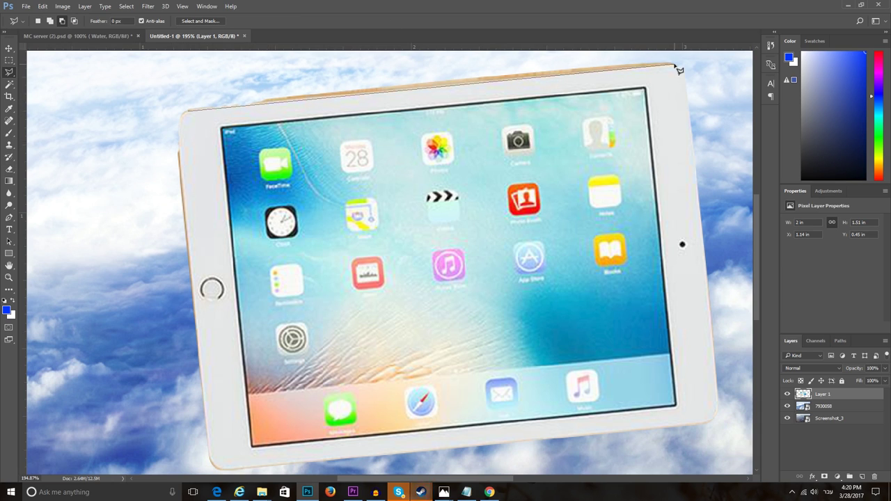
pyautogui.click(676, 65)
pyautogui.click(685, 87)
pyautogui.doubleClick(160, 131)
pyautogui.keyDown('alt'); pyautogui.scroll(3, 199, 230); pyautogui.keyUp('alt')
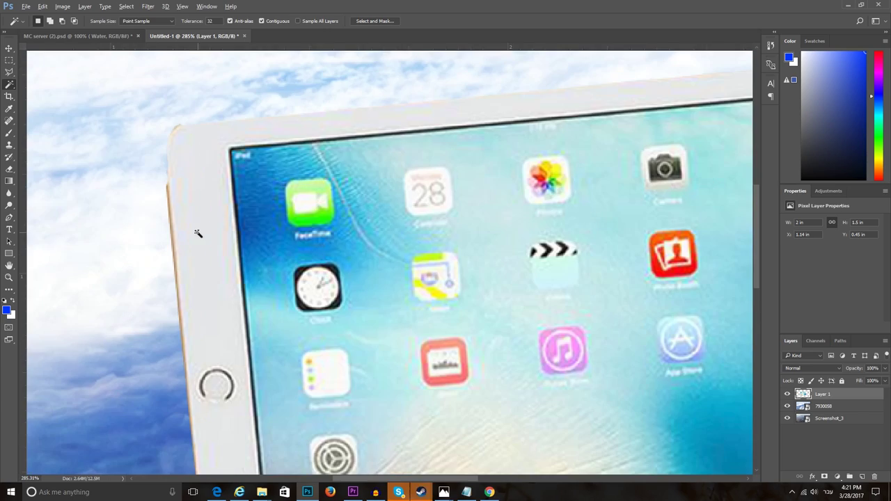
pyautogui.scroll(-4, 216, 470)
pyautogui.keyDown('alt'); pyautogui.scroll(-3, 169, 348); pyautogui.keyUp('alt')
pyautogui.keyDown('alt'); pyautogui.scroll(-2, 199, 175); pyautogui.keyUp('alt')
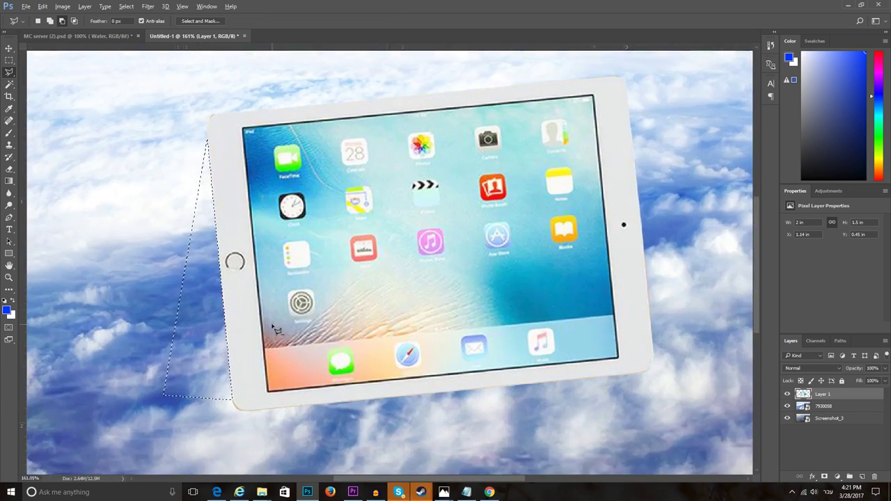
pyautogui.keyDown('alt'); pyautogui.scroll(5, 237, 390); pyautogui.keyUp('alt')
pyautogui.scroll(-3, 236, 390)
# Erase the remaining leftover edges around the iPad.
pyautogui.press('e')
pyautogui.keyDown('alt'); pyautogui.scroll(-3, 264, 336); pyautogui.keyUp('alt')
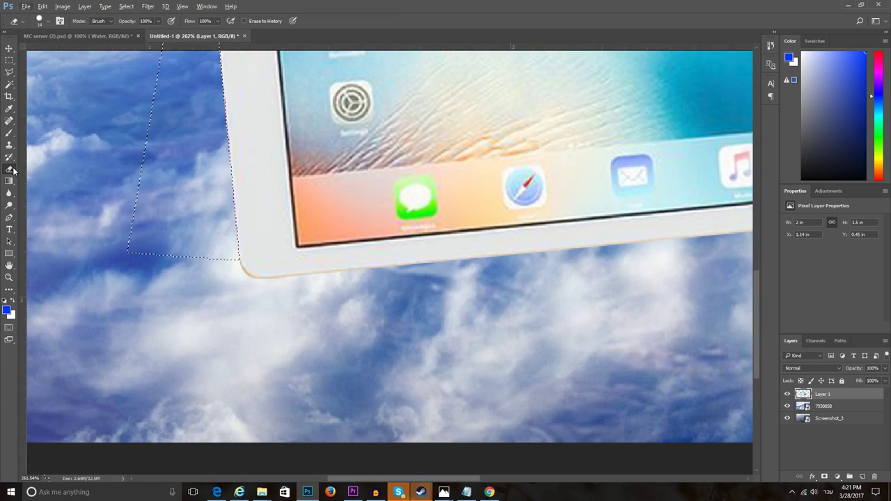
pyautogui.keyDown('alt'); pyautogui.scroll(2, 255, 302); pyautogui.keyUp('alt')
pyautogui.keyDown('alt'); pyautogui.scroll(4, 106, 55); pyautogui.keyUp('alt')
pyautogui.keyDown('alt'); pyautogui.scroll(-2, 563, 237); pyautogui.keyUp('alt')
pyautogui.keyDown('alt'); pyautogui.scroll(-2, 475, 218); pyautogui.keyUp('alt')
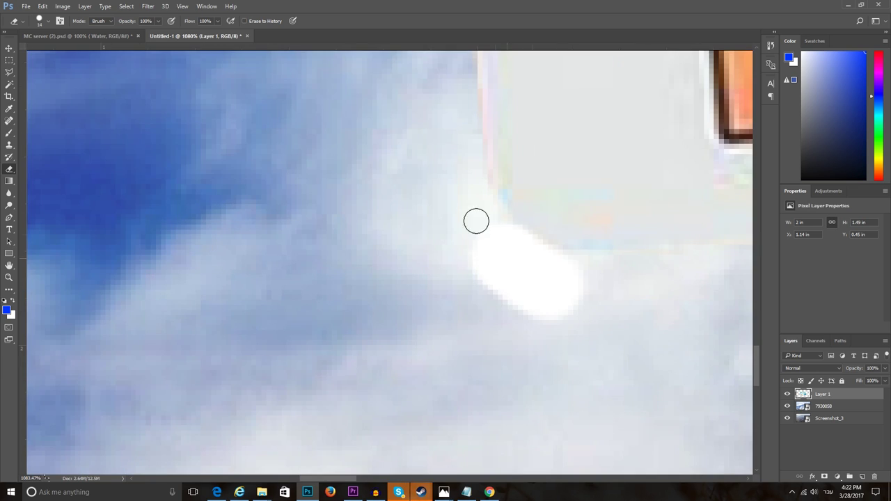
pyautogui.keyDown('alt'); pyautogui.scroll(-4, 372, 391); pyautogui.keyUp('alt')
pyautogui.keyDown('alt'); pyautogui.scroll(4, 223, 146); pyautogui.keyUp('alt')
pyautogui.keyDown('alt'); pyautogui.scroll(-4, 254, 179); pyautogui.keyUp('alt')
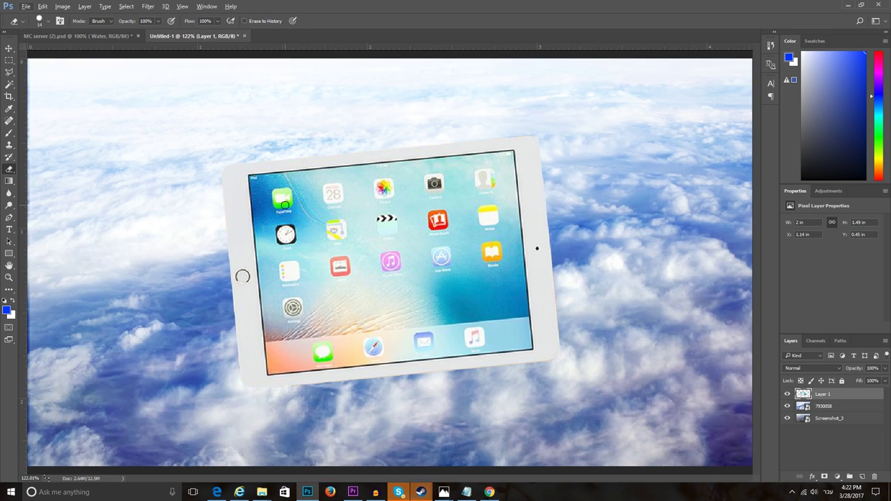
# Lasso the iPad's screen area and delete it.
pyautogui.press('l')
pyautogui.click(273, 377)
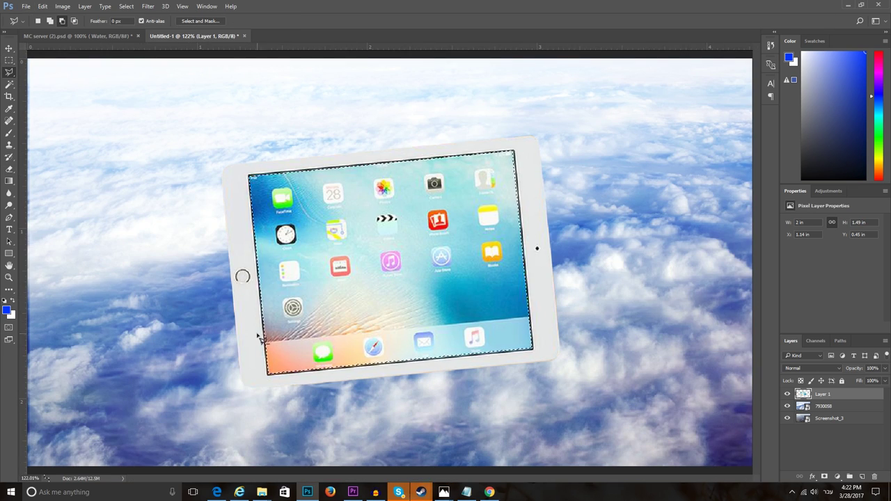
pyautogui.press('Delete')
pyautogui.press('w')
# Resize the placed forest stream photo and move its layer below the iPad.
pyautogui.keyDown('alt'); pyautogui.scroll(1, 412, 298); pyautogui.keyUp('alt')
pyautogui.keyDown('alt'); pyautogui.scroll(1, 507, 304); pyautogui.keyUp('alt')
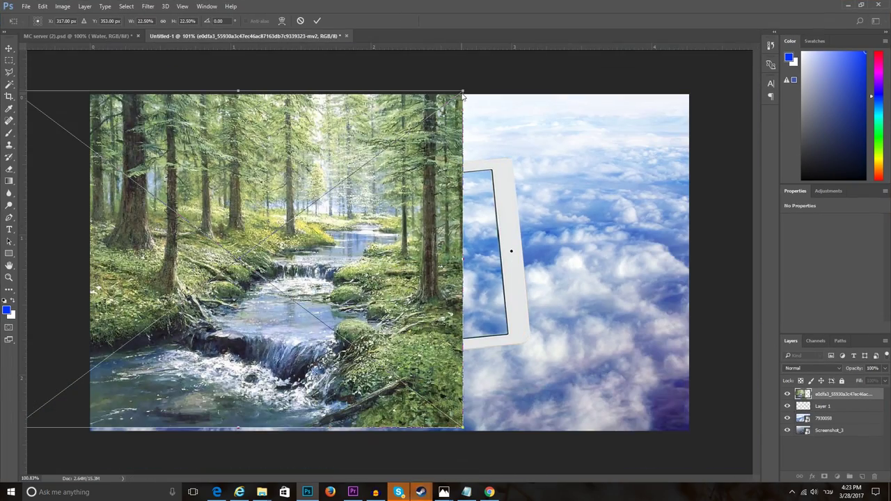
pyautogui.moveTo(464, 96)
pyautogui.mouseDown()
pyautogui.moveTo(533, 131)
pyautogui.moveTo(517, 188)
pyautogui.moveTo(502, 162)
pyautogui.mouseUp()
pyautogui.press('Return')
pyautogui.hotkey('ctrl', '[')
# Scale and position the forest photo to fit inside the iPad's screen frame.
pyautogui.hotkey('ctrl', 't')
pyautogui.moveTo(246, 289); pyautogui.dragTo(269, 265)
pyautogui.moveTo(518, 352); pyautogui.dragTo(513, 342)
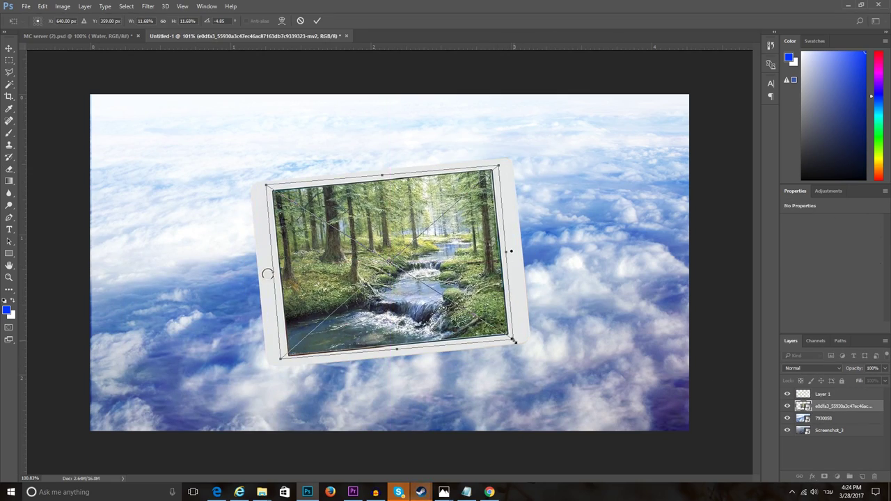
pyautogui.moveTo(496, 169); pyautogui.dragTo(513, 155)
pyautogui.moveTo(273, 352); pyautogui.dragTo(281, 357)
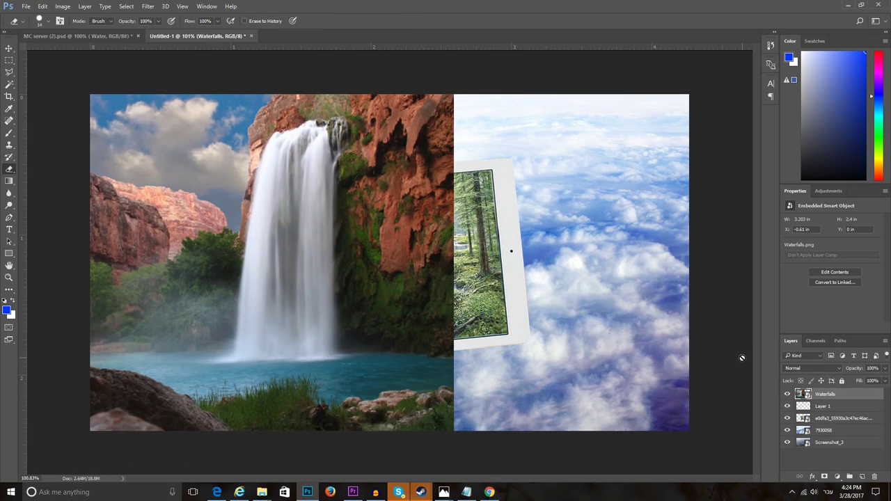
# Commit the Waterfalls image and trace a path down the waterfall's left edge and base.
pyautogui.scroll(2, 646, 248)
pyautogui.press('Return')
pyautogui.press('p')
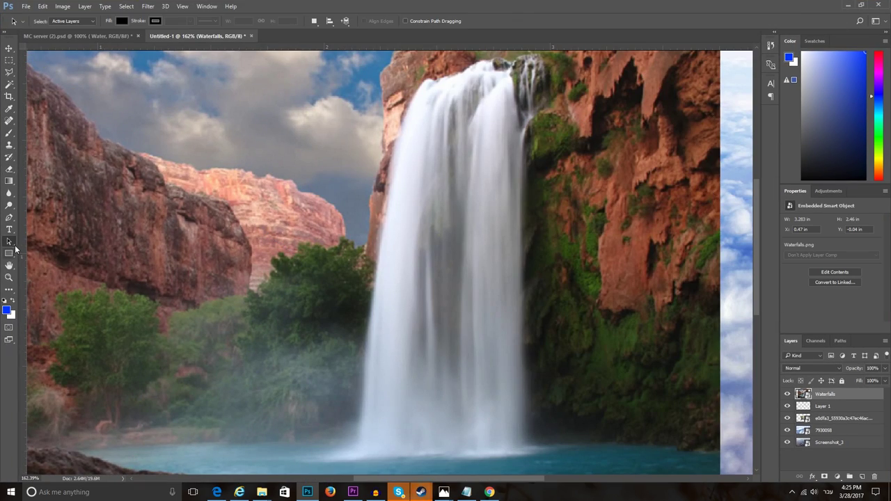
pyautogui.click(364, 354)
pyautogui.click(359, 421)
pyautogui.moveTo(393, 454); pyautogui.dragTo(396, 459)
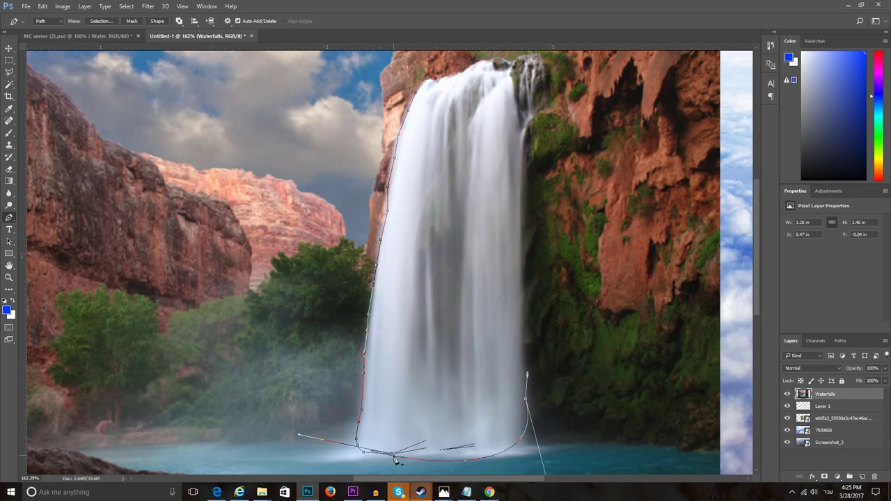
# Close the waterfall outline, turn it into a selection, and copy it.
pyautogui.scroll(5, 518, 143)
pyautogui.scroll(4, 418, 104)
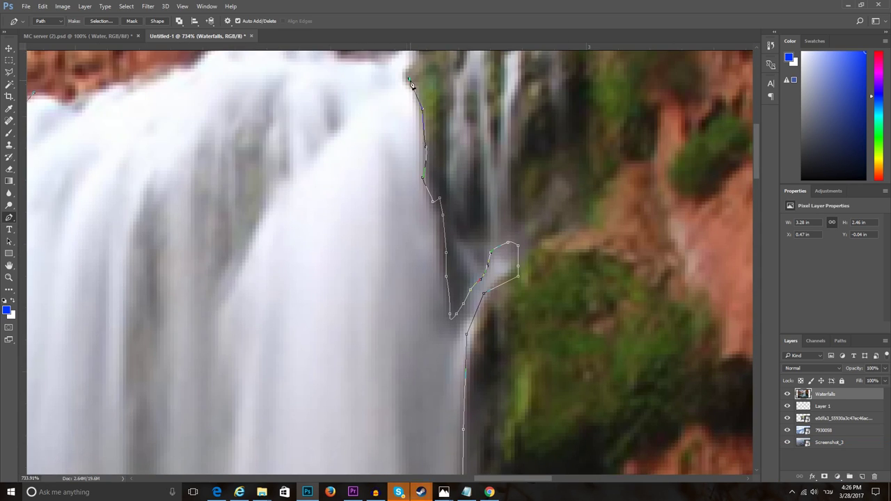
pyautogui.scroll(1, 385, 116)
pyautogui.scroll(-3, 126, 138)
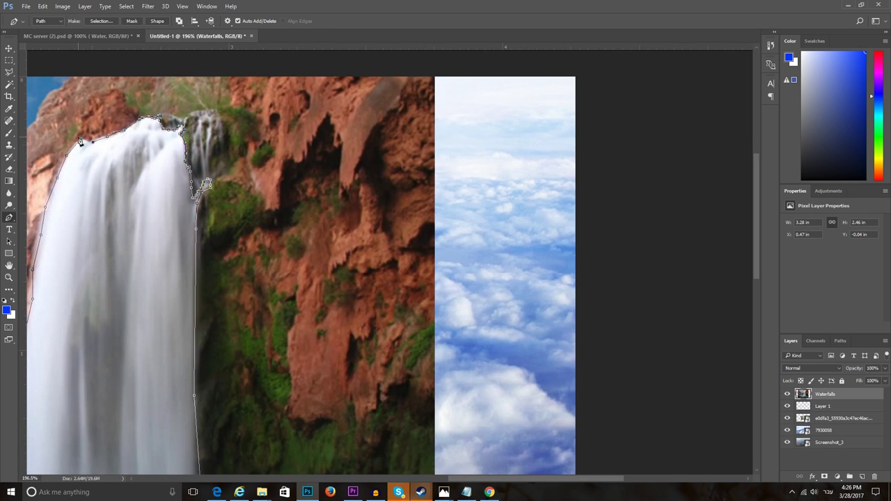
pyautogui.scroll(-3, 489, 412)
pyautogui.rightClick(480, 232)
pyautogui.click(527, 402)
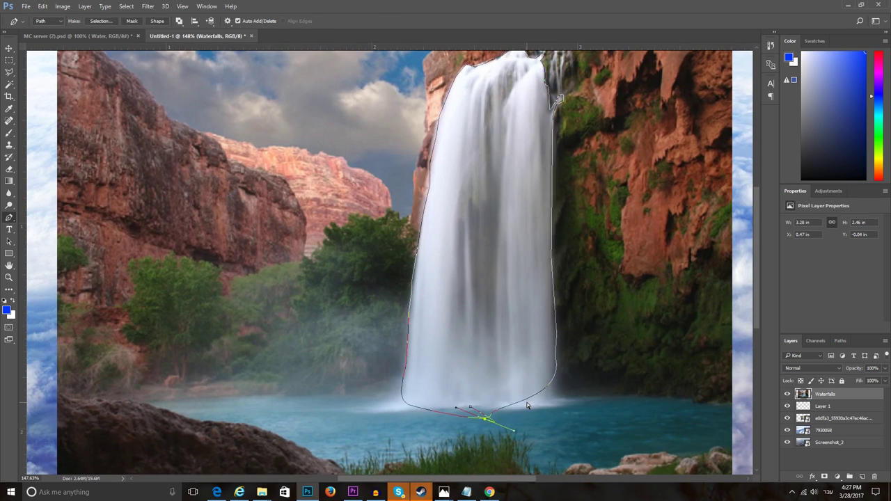
pyautogui.click(512, 397)
pyautogui.rightClick(551, 159)
pyautogui.click(577, 249)
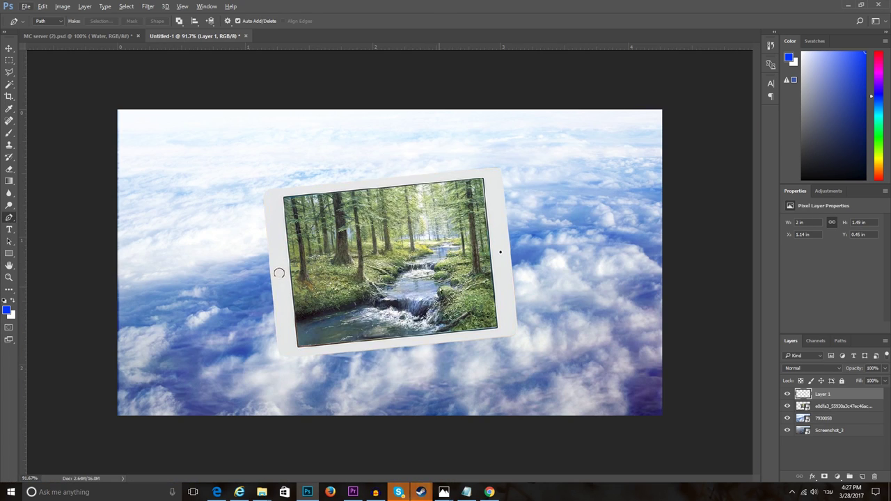
pyautogui.hotkey('ctrl', 'v')
# Paste the waterfall into the composite, narrowed and placed below the tablet.
pyautogui.hotkey('ctrl', 't')
pyautogui.moveTo(362, 327)
pyautogui.mouseDown()
pyautogui.moveTo(299, 383)
pyautogui.moveTo(330, 382)
pyautogui.mouseUp()
pyautogui.press('Return')
pyautogui.rightClick(836, 394)
pyautogui.press('Escape')
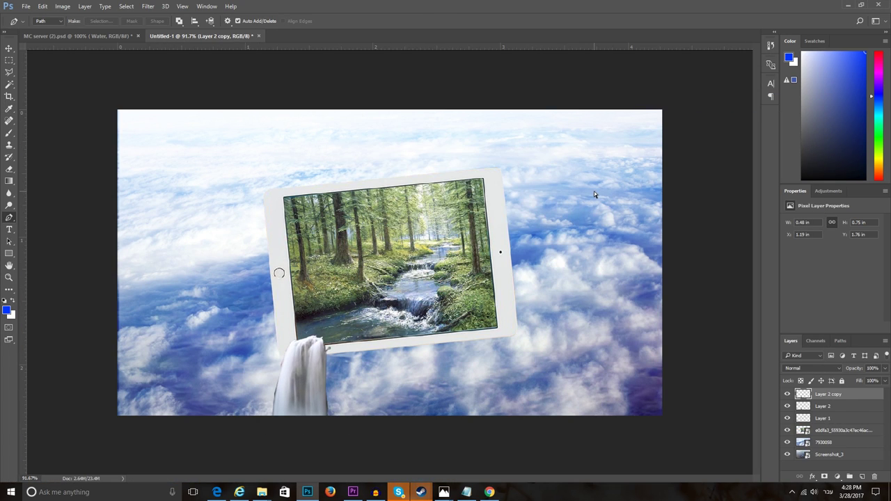
pyautogui.press('p')
# Duplicate the waterfall and set the copies side by side along the tablet's edge.
pyautogui.hotkey('ctrl', 'j')
pyautogui.hotkey('ctrl', 't')
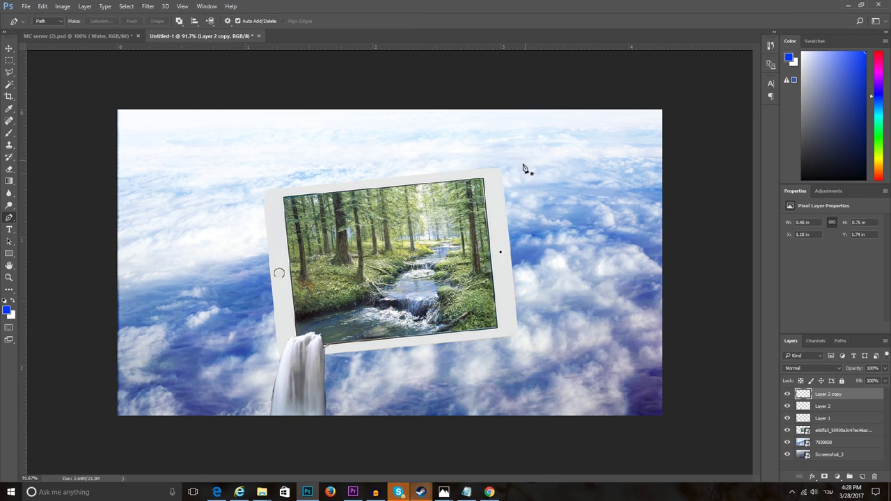
pyautogui.moveTo(326, 351)
pyautogui.mouseDown()
pyautogui.moveTo(373, 383)
pyautogui.moveTo(393, 376)
pyautogui.mouseUp()
pyautogui.press('Return')
pyautogui.hotkey('ctrl', 'alt', 'j')
pyautogui.press('Return')
pyautogui.hotkey('ctrl', 'j')
pyautogui.hotkey('ctrl', 't')
pyautogui.press('Return')
# Reorder the waterfall copies, shift one further right, and keep Normal blending.
pyautogui.hotkey('alt', '[')
pyautogui.hotkey('ctrl', ']')
pyautogui.hotkey('ctrl', 't')
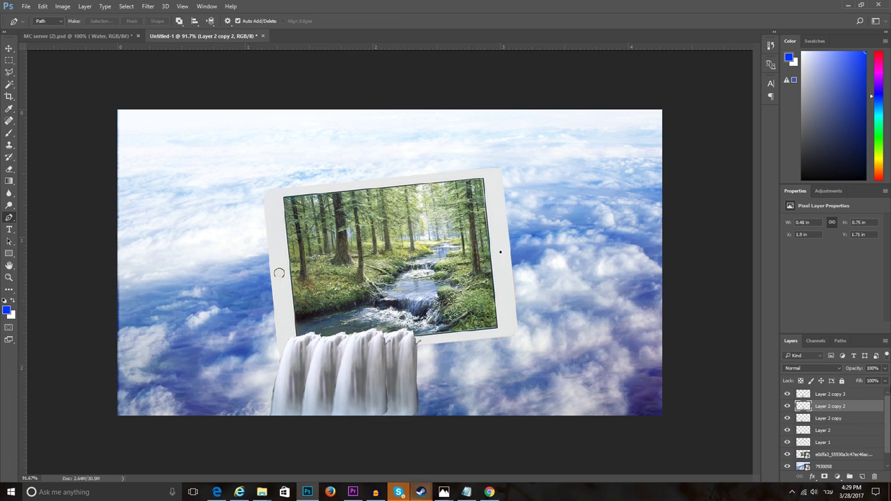
pyautogui.press('Return')
pyautogui.click(813, 368)
pyautogui.press('Escape')
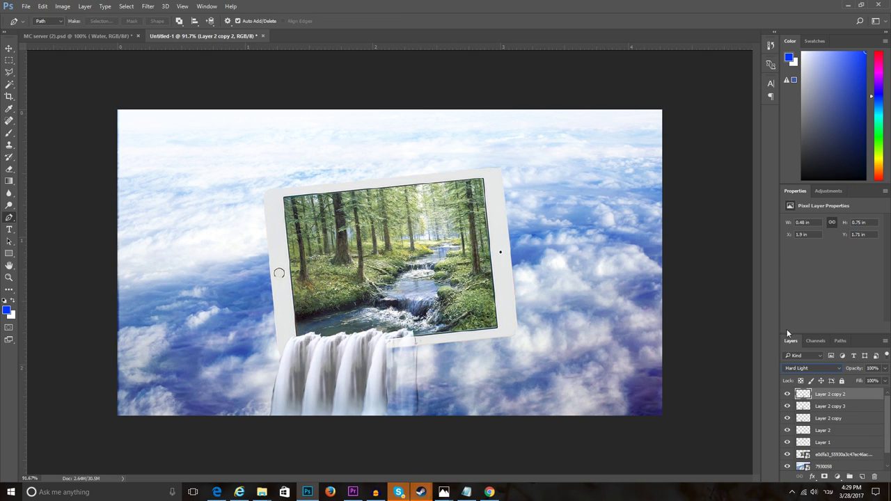
pyautogui.click(813, 367)
pyautogui.press('Escape')
# Add one more waterfall piece stretched along the lower edge and merge all copies into one layer.
pyautogui.hotkey('ctrl', 'j')
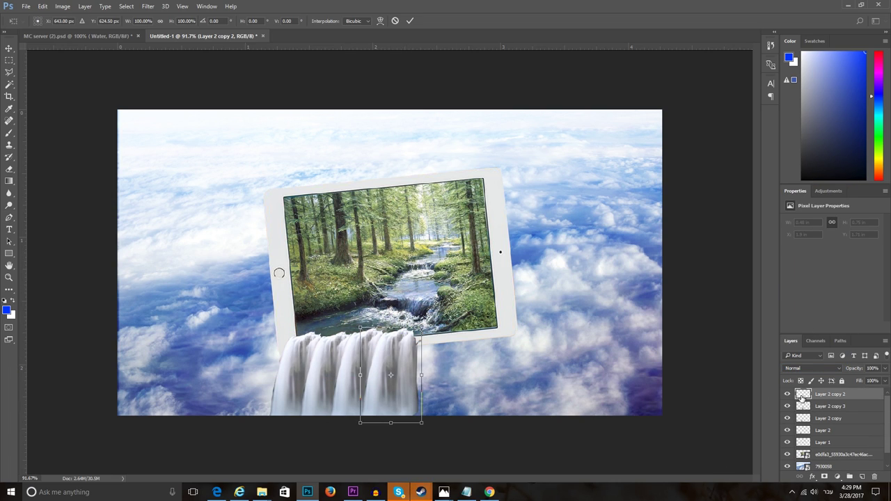
pyautogui.hotkey('ctrl', 't')
pyautogui.moveTo(417, 327); pyautogui.dragTo(437, 341)
pyautogui.press('Return')
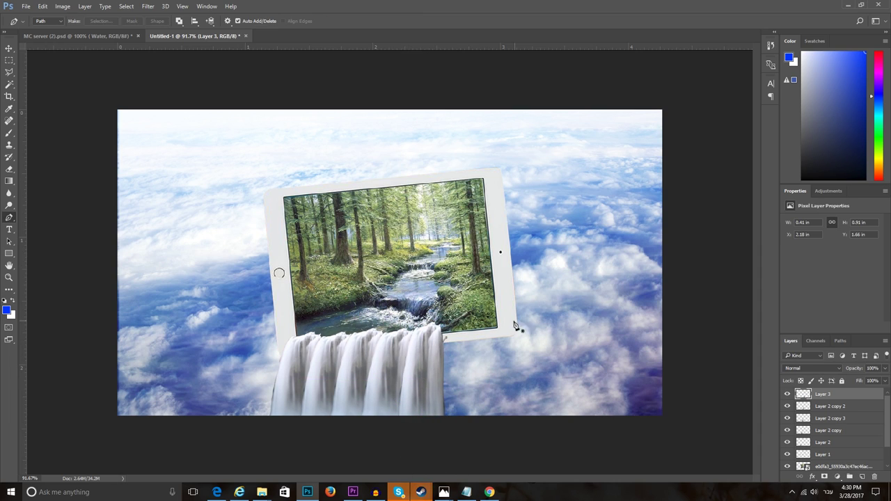
pyautogui.rightClick(871, 410)
pyautogui.click(766, 339)
# Clone white cloud texture over the waterfall's left side.
pyautogui.press('p')
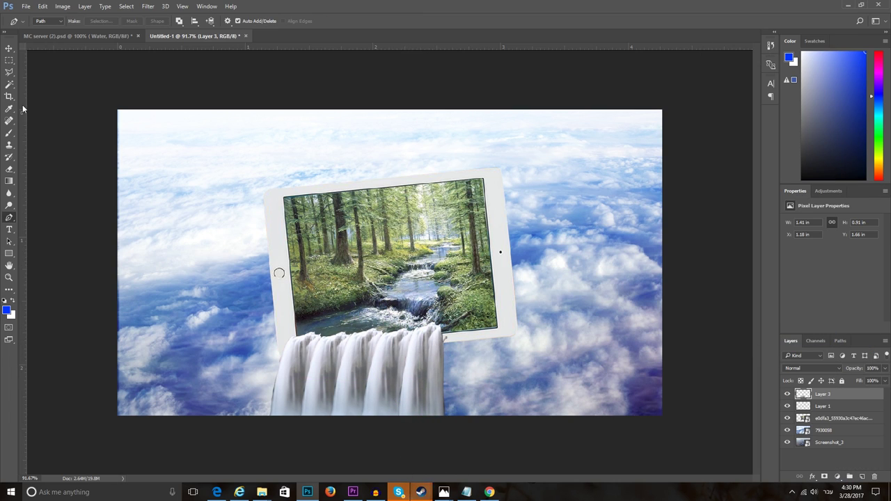
pyautogui.press('s')
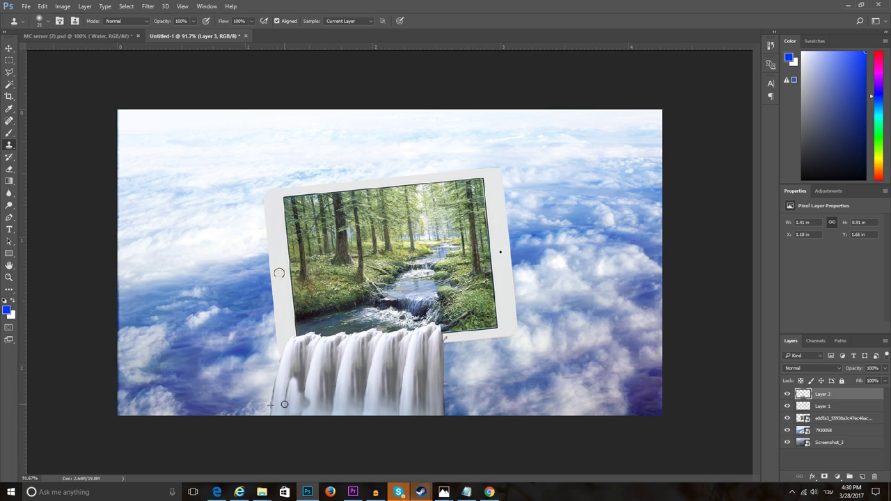
pyautogui.moveTo(312, 369); pyautogui.dragTo(285, 403)
pyautogui.moveTo(302, 360); pyautogui.dragTo(320, 417)
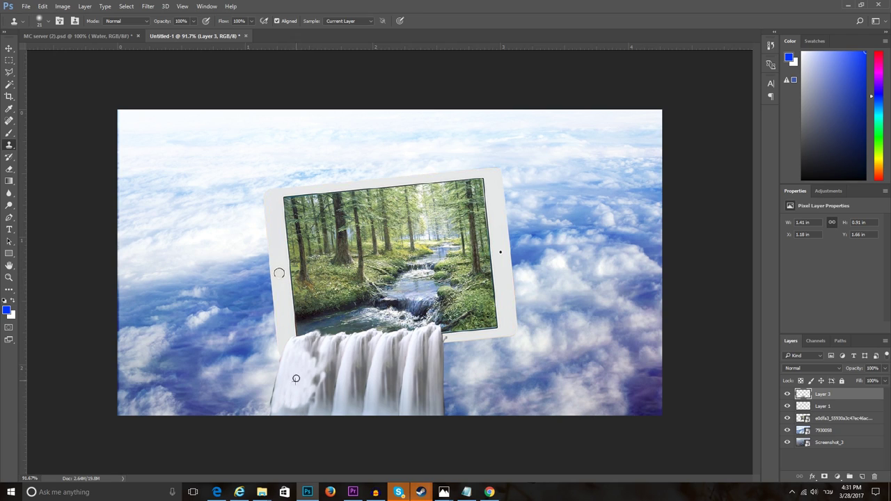
pyautogui.moveTo(296, 379); pyautogui.dragTo(314, 362)
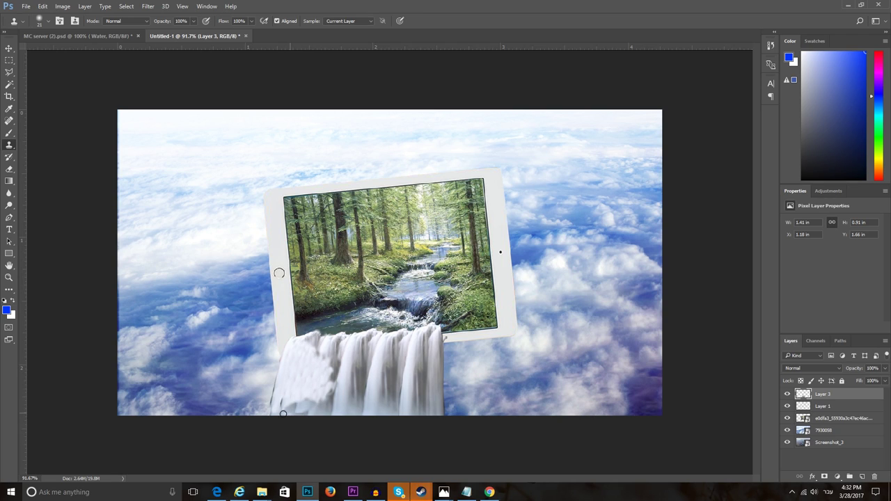
pyautogui.moveTo(285, 406); pyautogui.dragTo(297, 361)
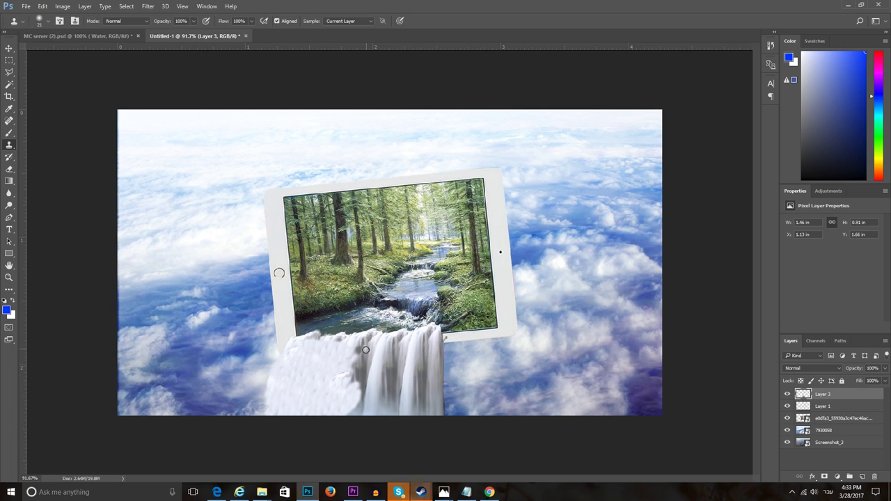
# Cover the remaining dark streaks on the right with cloud texture and add a new empty layer.
pyautogui.moveTo(351, 397); pyautogui.dragTo(358, 348)
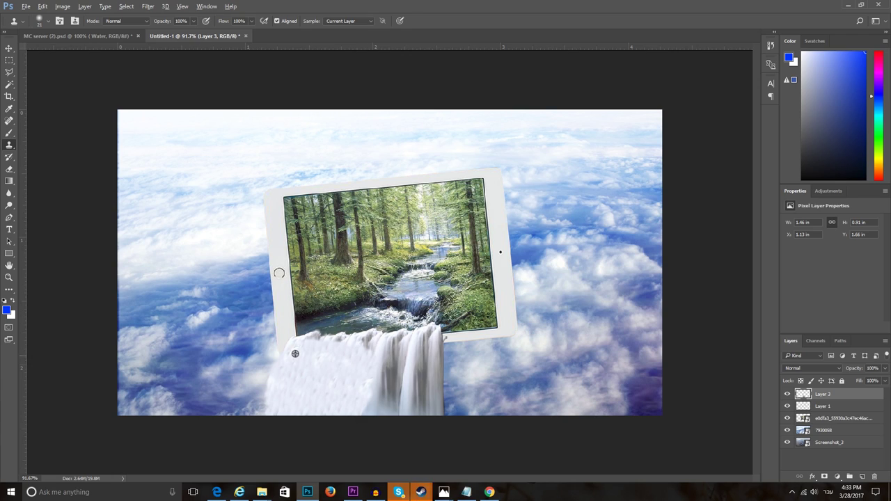
pyautogui.moveTo(371, 410); pyautogui.dragTo(439, 346)
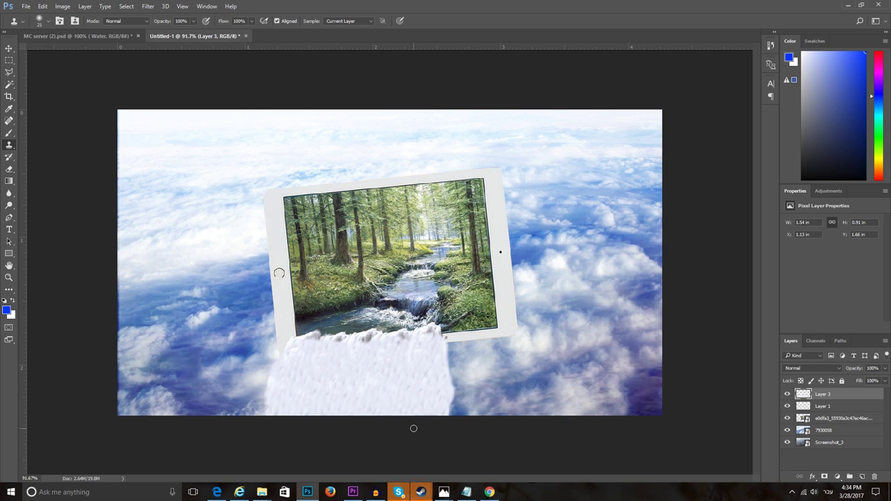
pyautogui.hotkey('ctrl', 'shift', 'alt', 'n')
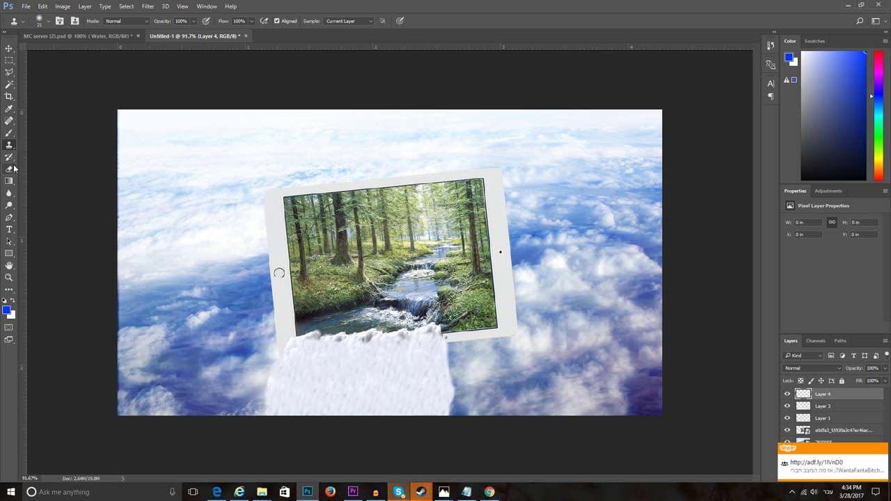
# Paint a large dark blue stroke at the bottom right, blended in Soft Light.
pyautogui.click(7, 310)
pyautogui.click(537, 121)
pyautogui.press('b')
pyautogui.click(47, 20)
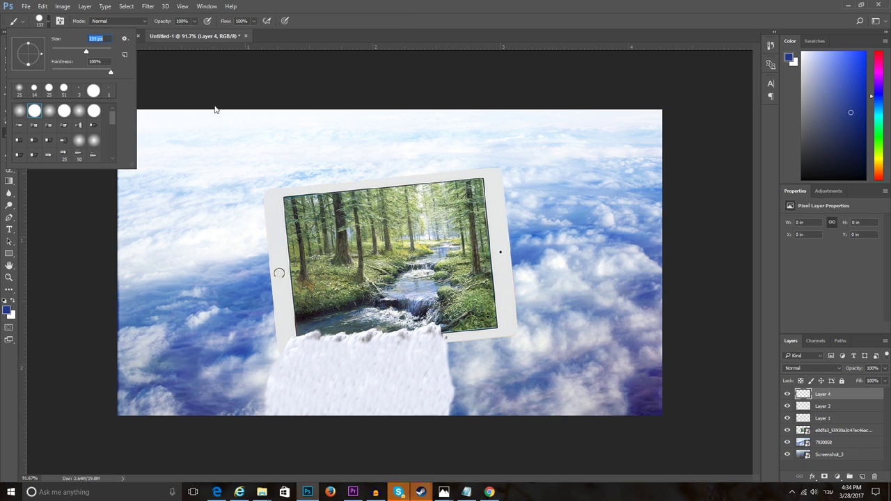
pyautogui.moveTo(669, 195); pyautogui.dragTo(399, 406)
pyautogui.click(812, 368)
pyautogui.click(813, 278)
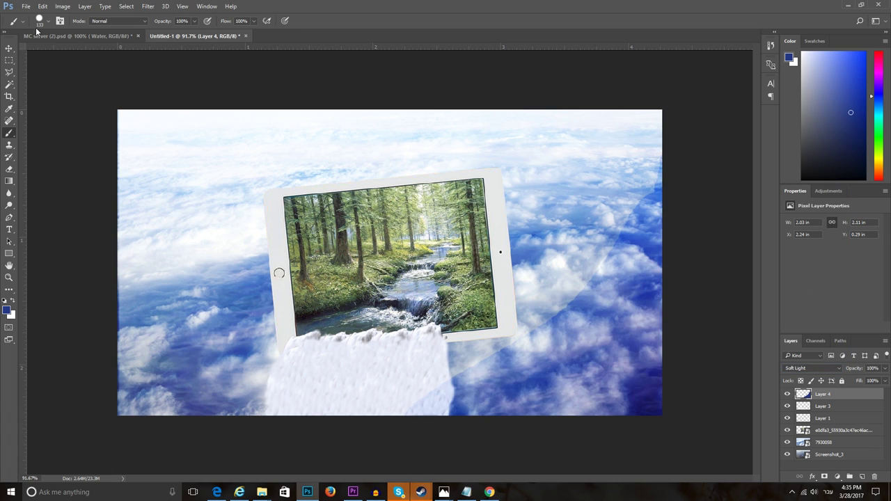
# Paint a large periwinkle area at the bottom right, blended in Soft Light.
pyautogui.rightClick(80, 130)
pyautogui.click(104, 134)
pyautogui.click(6, 310)
pyautogui.click(537, 121)
pyautogui.moveTo(654, 118); pyautogui.dragTo(426, 443)
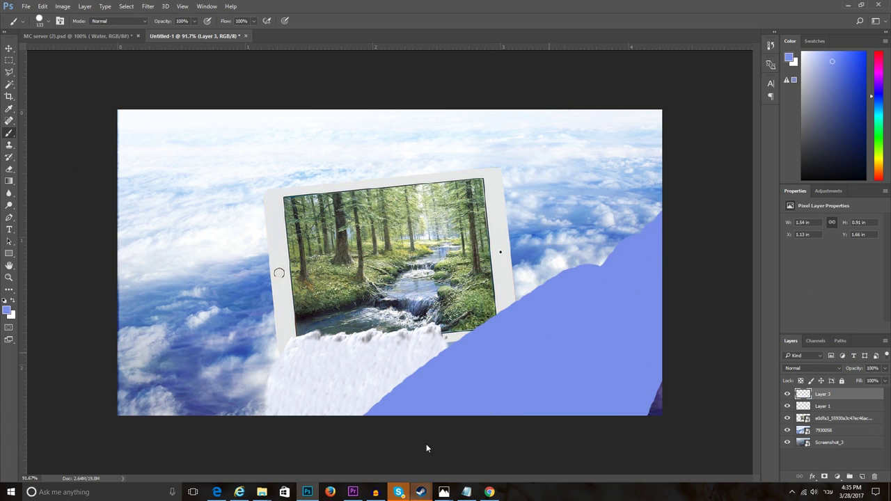
pyautogui.click(811, 367)
pyautogui.click(792, 278)
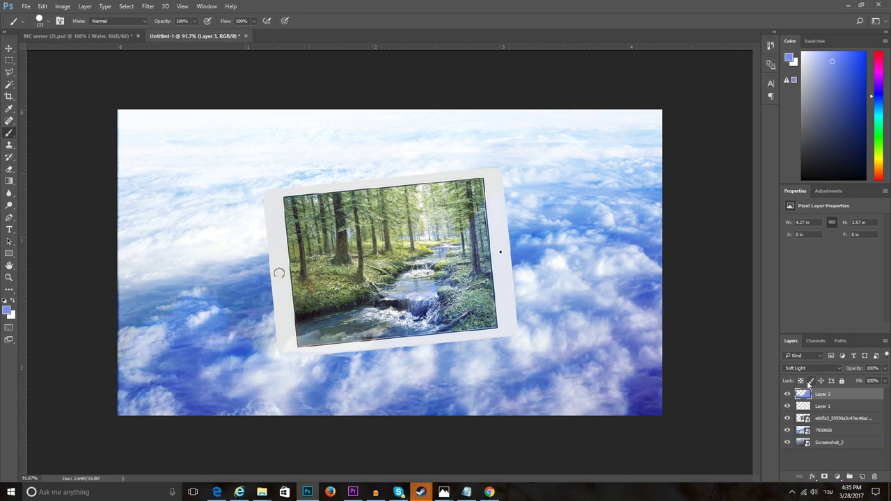
# Move Layer 3 beneath Layer 1, undo the recent changes, and select Layer 2.
pyautogui.moveTo(822, 394); pyautogui.dragTo(826, 406)
pyautogui.hotkey('ctrl', 'alt', 'z')
pyautogui.hotkey('ctrl', 'alt', 'z')
pyautogui.hotkey('ctrl', 'alt', 'z')
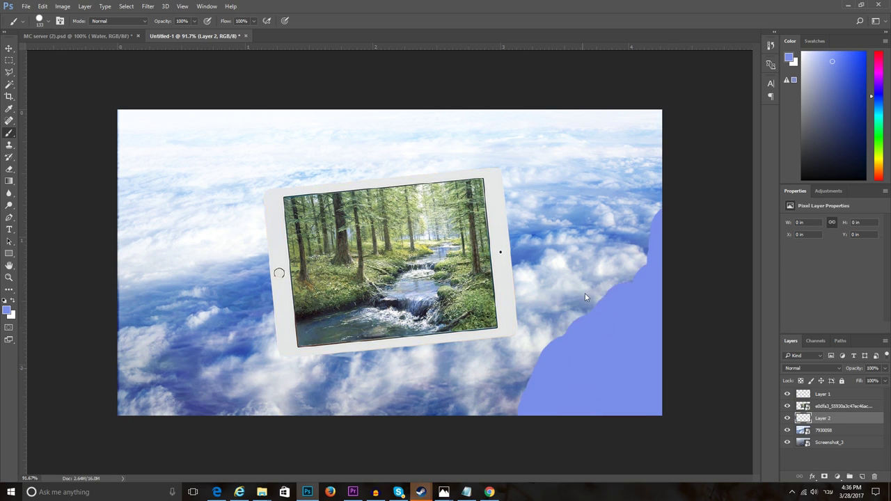
pyautogui.hotkey('ctrl', 'alt', 'z')
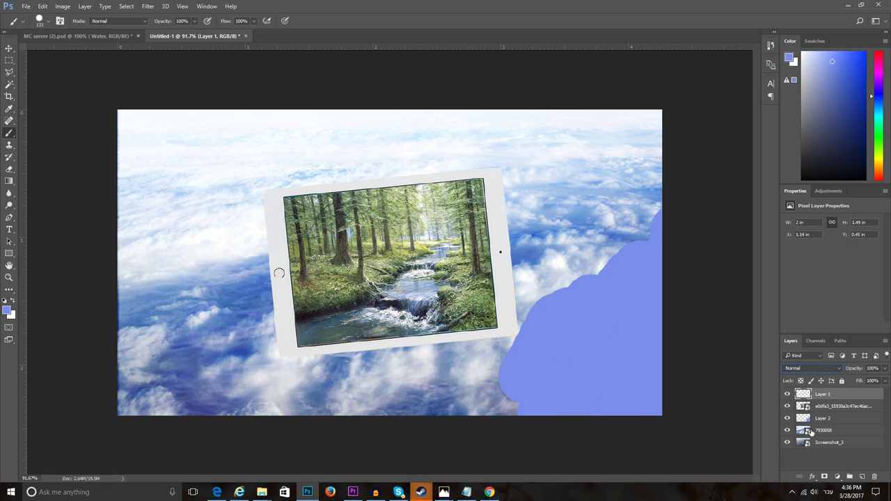
pyautogui.click(825, 420)
pyautogui.rightClick(824, 421)
# Undo the periwinkle paint, then place a widened waterfall copy below the tablet.
pyautogui.press('Escape')
pyautogui.hotkey('ctrl', 'alt', 'z')
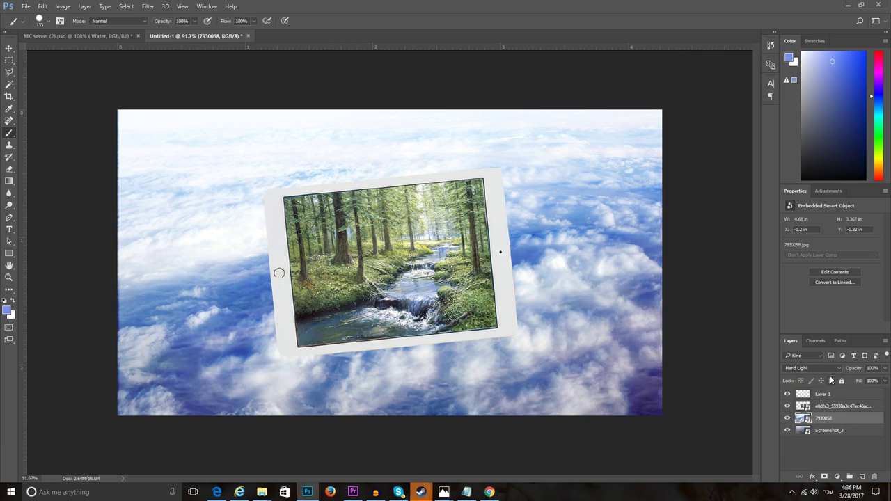
pyautogui.hotkey('ctrl', 'alt', 'z')
pyautogui.hotkey('ctrl', 'alt', 't')
pyautogui.moveTo(390, 167); pyautogui.dragTo(313, 327)
pyautogui.press('Return')
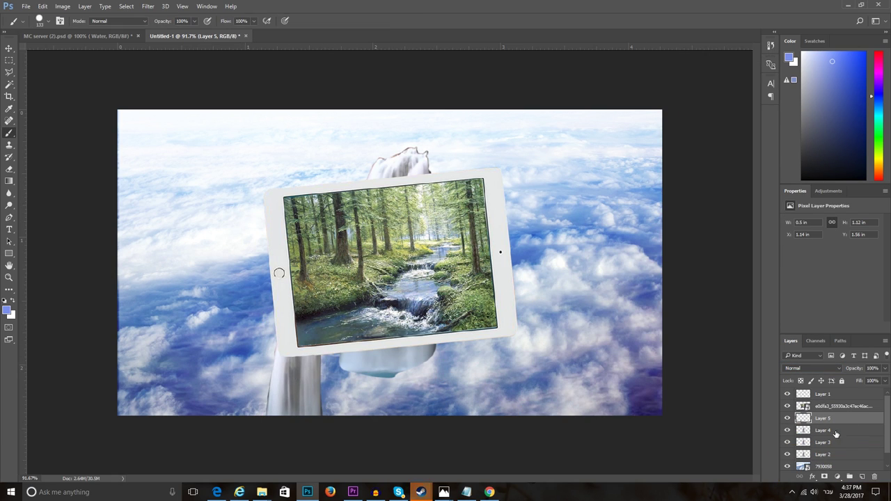
pyautogui.hotkey('ctrl', 'alt', 't')
pyautogui.moveTo(368, 406); pyautogui.dragTo(450, 338)
pyautogui.press('Return')
# Merge the waterfall strip layers and clone-stamp cloud texture over the streaks.
pyautogui.hotkey('alt', '[')
pyautogui.press('b')
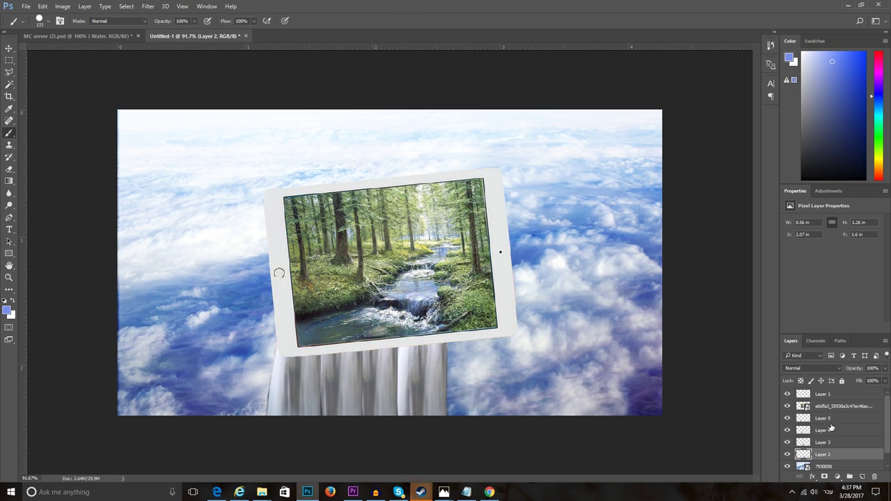
pyautogui.hotkey('ctrl', 'e')
pyautogui.click(506, 360)
pyautogui.click(9, 145)
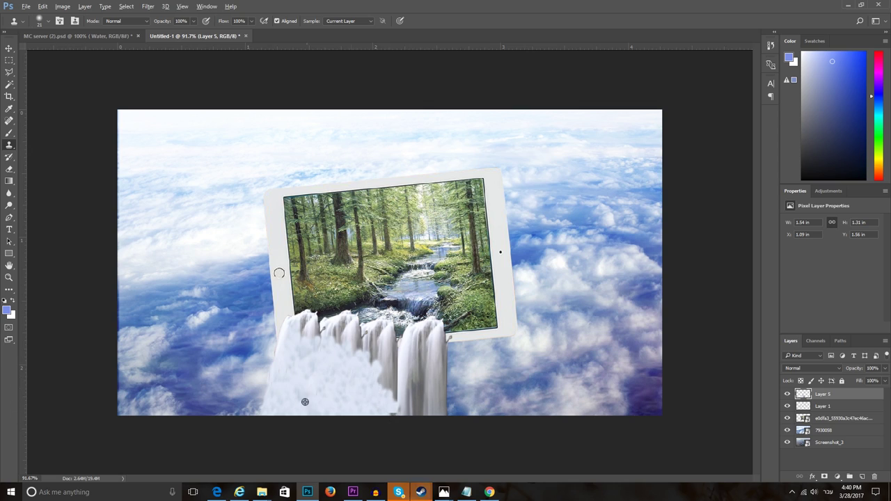
pyautogui.moveTo(321, 331)
pyautogui.mouseDown()
pyautogui.moveTo(364, 348)
pyautogui.moveTo(441, 404)
pyautogui.mouseUp()
pyautogui.moveTo(349, 330); pyautogui.dragTo(436, 402)
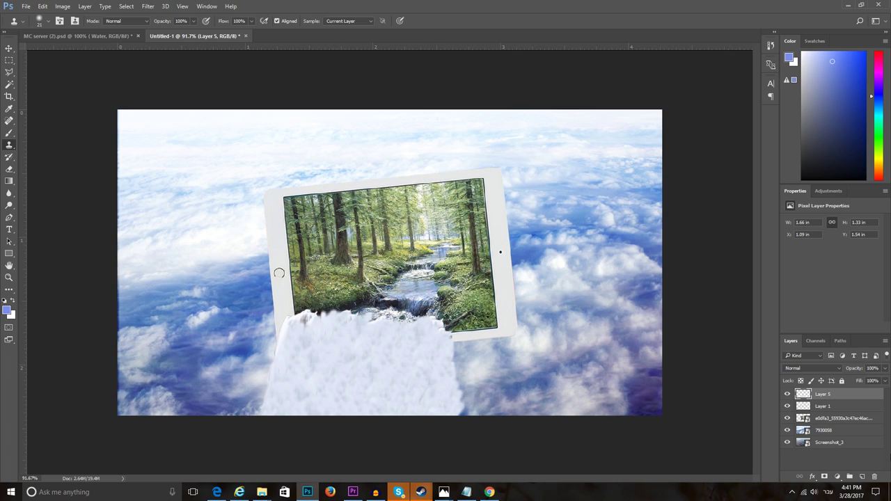
# Brush a large periwinkle-blue patch over the right side on new Layer 6.
pyautogui.click(850, 476)
pyautogui.click(821, 394)
pyautogui.press('b')
pyautogui.moveTo(647, 293)
pyautogui.mouseDown()
pyautogui.moveTo(484, 379)
pyautogui.moveTo(633, 207)
pyautogui.moveTo(498, 161)
pyautogui.moveTo(456, 238)
pyautogui.mouseUp()
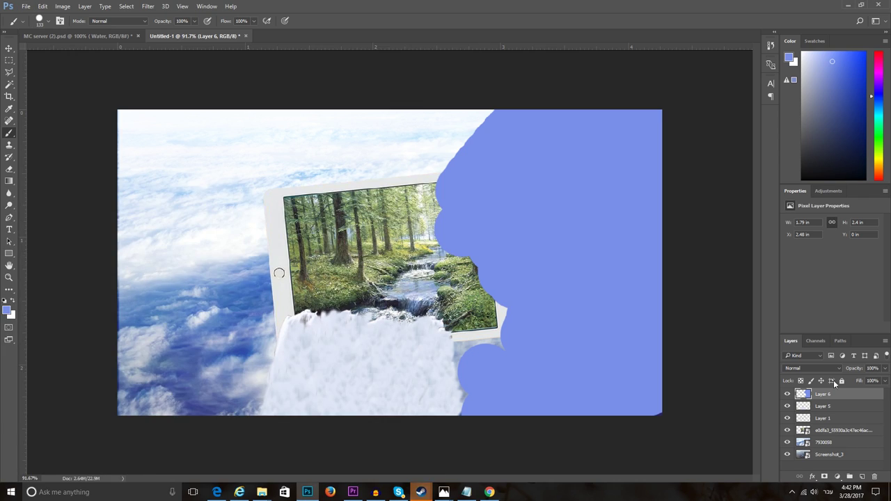
# Set Layer 6 to Hard Light and move it below Layer 5.
pyautogui.click(811, 367)
pyautogui.click(808, 282)
pyautogui.moveTo(802, 395); pyautogui.dragTo(821, 436)
pyautogui.click(821, 394)
# Choose bright green as the foreground colour, then paint and erase a trial stroke top-left.
pyautogui.click(6, 311)
pyautogui.click(453, 212)
pyautogui.click(537, 123)
pyautogui.moveTo(209, 119)
pyautogui.mouseDown()
pyautogui.moveTo(121, 244)
pyautogui.moveTo(177, 172)
pyautogui.mouseUp()
pyautogui.click(811, 367)
pyautogui.press('Escape')
pyautogui.press('e')
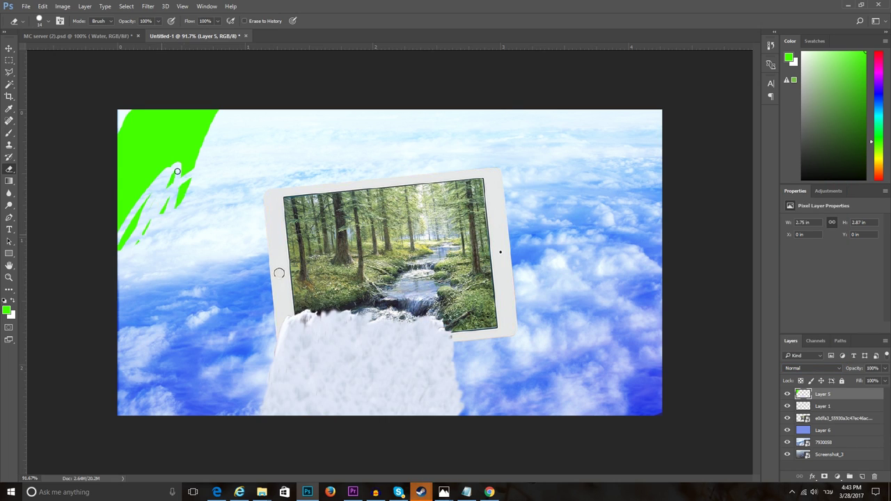
pyautogui.moveTo(209, 118)
pyautogui.mouseDown()
pyautogui.moveTo(125, 229)
pyautogui.moveTo(126, 202)
pyautogui.mouseUp()
pyautogui.moveTo(167, 115); pyautogui.dragTo(136, 123)
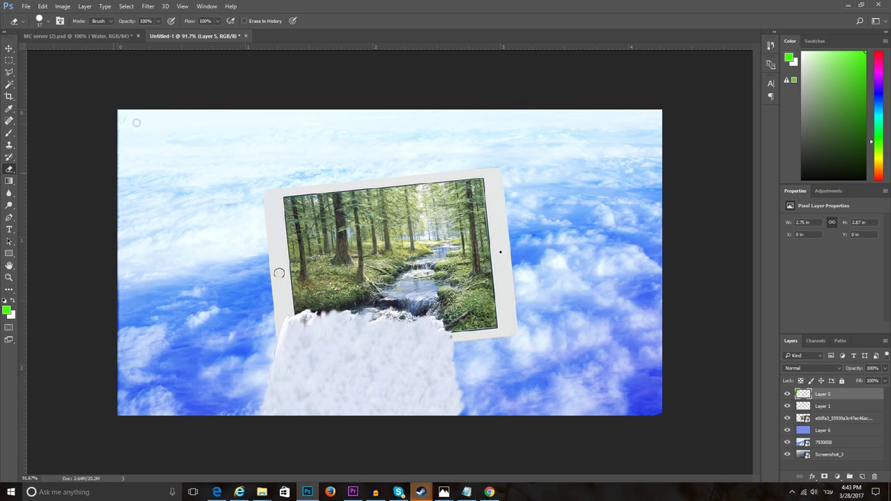
# Paint green over the left side of Layer 6 and blend it as Soft Light.
pyautogui.hotkey('ctrl', 'shift', 'alt', 'n')
pyautogui.press('b')
pyautogui.click(21, 20)
pyautogui.moveTo(167, 216)
pyautogui.mouseDown()
pyautogui.moveTo(139, 132)
pyautogui.moveTo(81, 271)
pyautogui.moveTo(109, 283)
pyautogui.mouseUp()
pyautogui.hotkey('shift', 'alt', 'f')
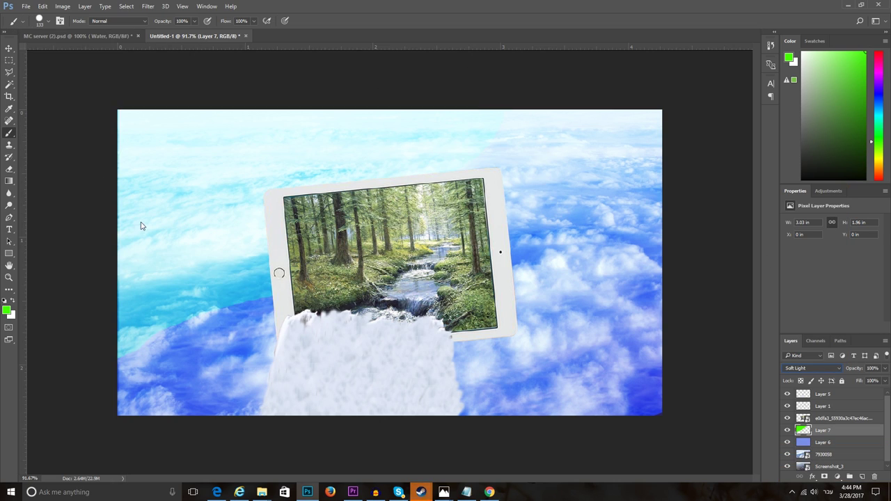
pyautogui.press('Delete')
pyautogui.moveTo(133, 397)
pyautogui.mouseDown()
pyautogui.moveTo(237, 167)
pyautogui.moveTo(274, 182)
pyautogui.moveTo(453, 125)
pyautogui.mouseUp()
pyautogui.hotkey('shift', 'alt', 'f')
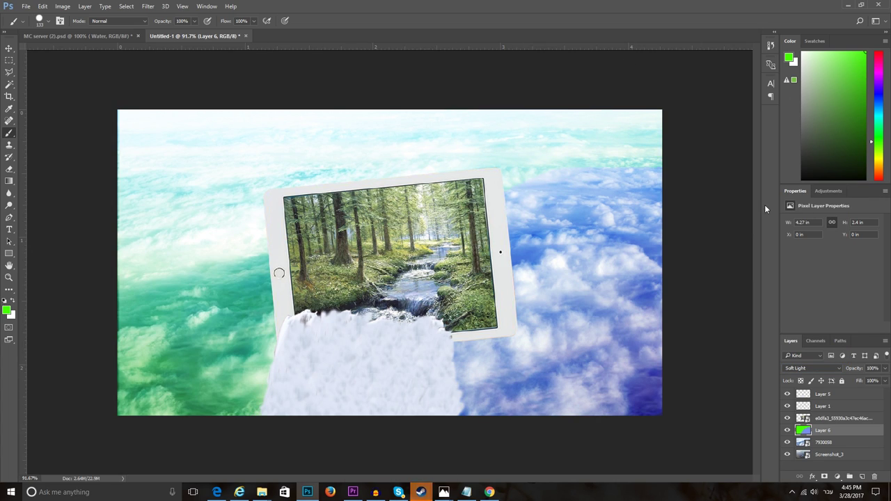
pyautogui.click(9, 195)
# Drag cloud Layer 5 below Layer 1, reselect it, and zoom in on the tablet.
pyautogui.hotkey('alt', '.')
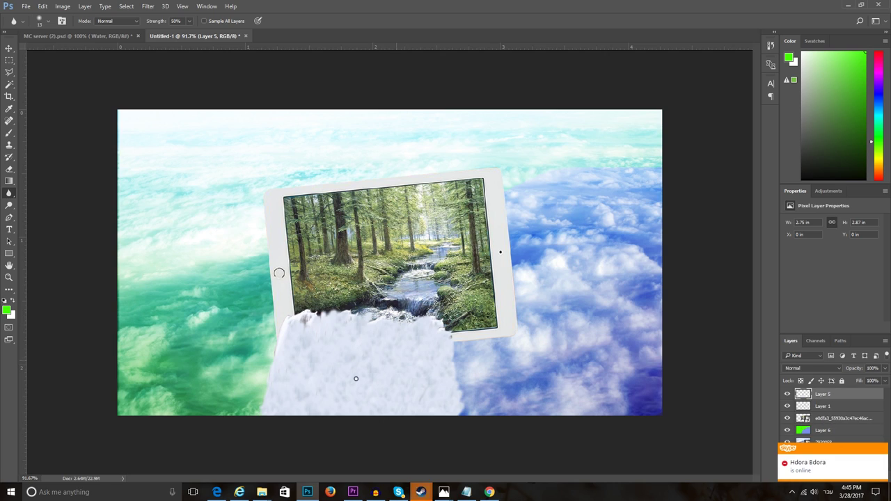
pyautogui.press(']')
pyautogui.press(']')
pyautogui.press(']')
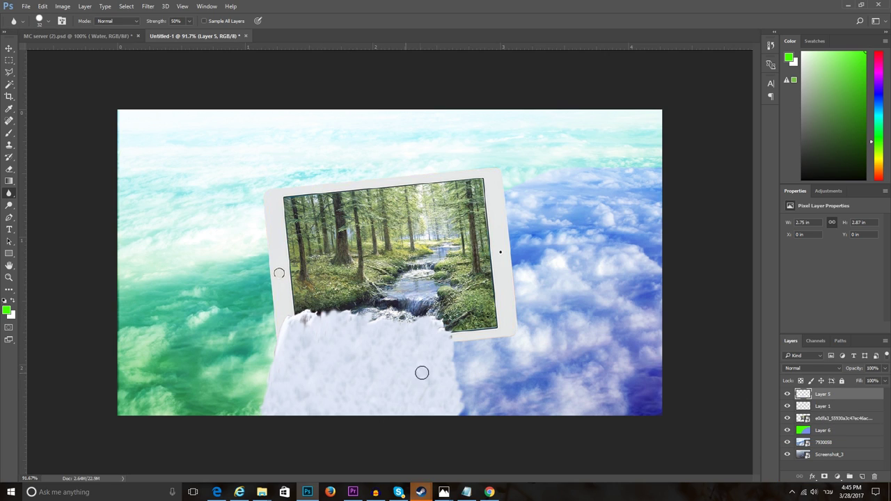
pyautogui.moveTo(832, 394); pyautogui.dragTo(854, 411)
pyautogui.click(829, 418)
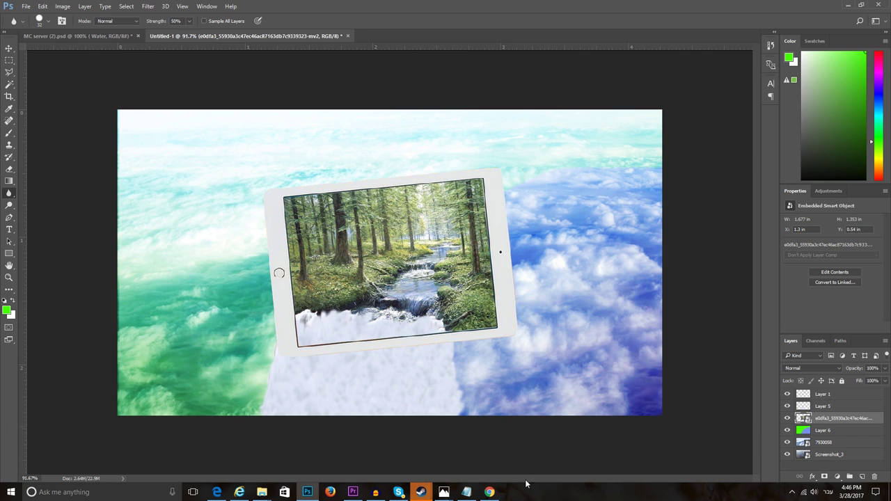
pyautogui.hotkey('alt', ']')
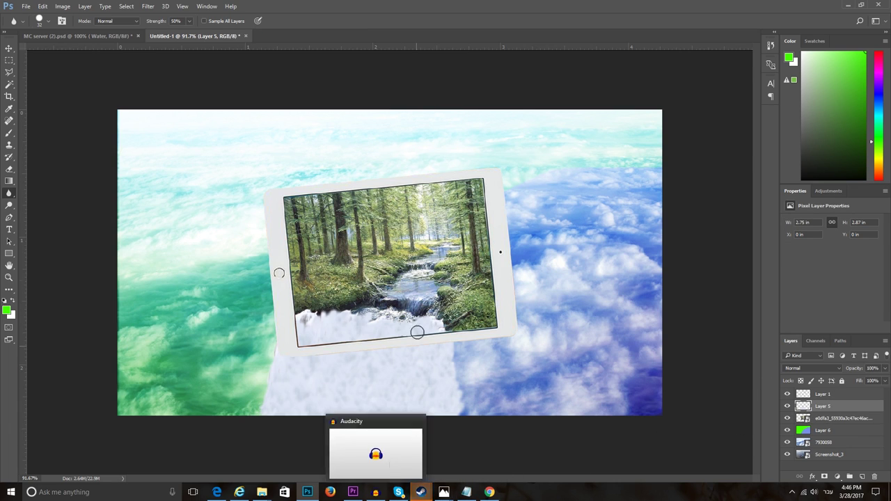
pyautogui.scroll(5, 376, 319)
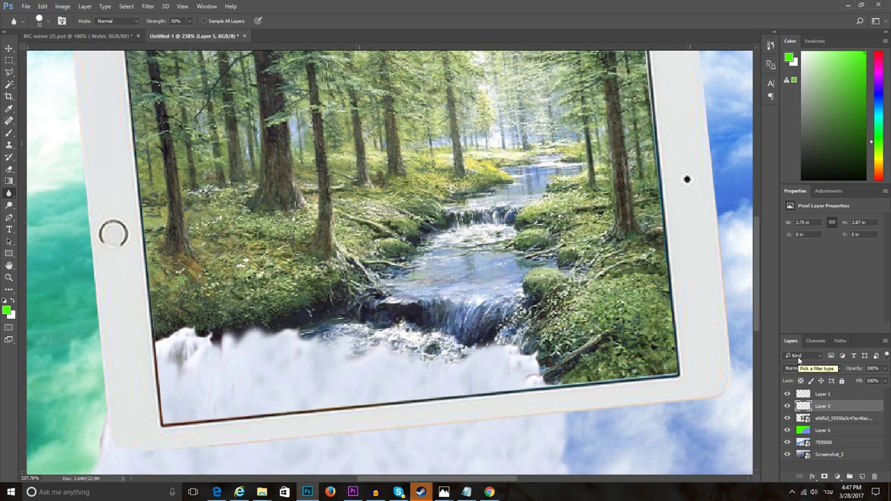
# Lasso and delete the cloud inside the lower screen, then blur its edge against the stream.
pyautogui.press('l')
pyautogui.click(145, 433)
pyautogui.click(139, 321)
pyautogui.click(577, 334)
pyautogui.click(149, 433)
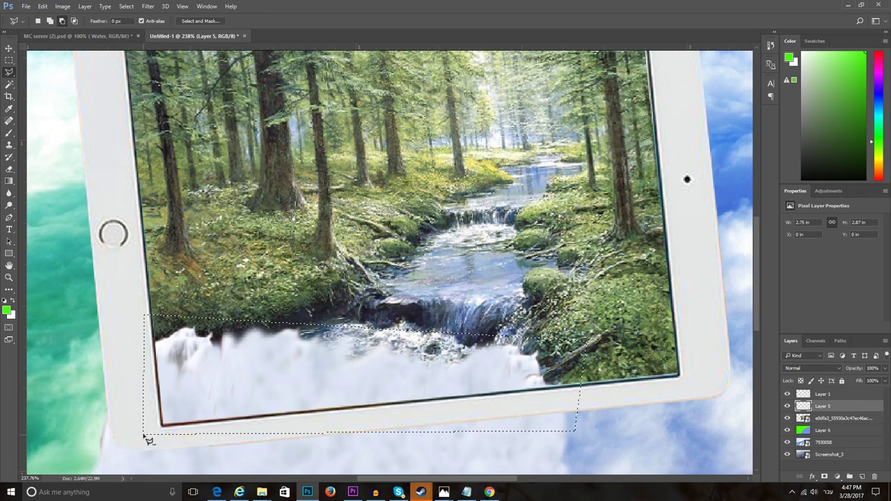
pyautogui.press('Delete')
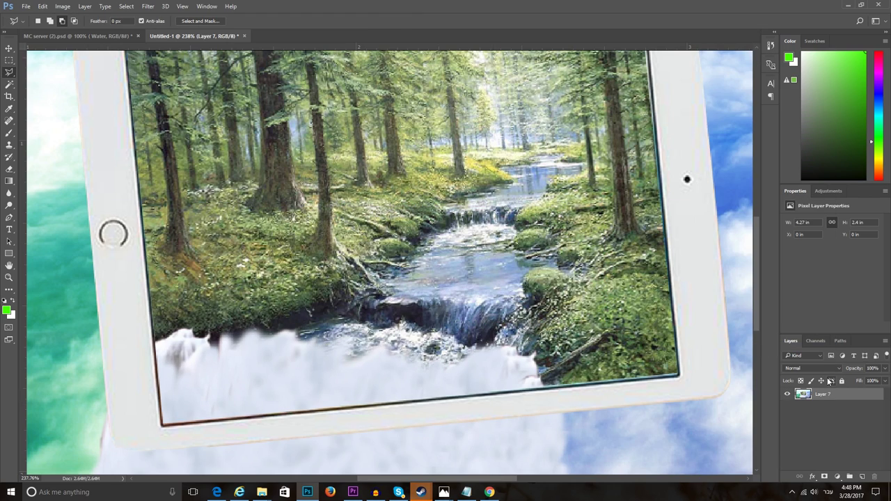
pyautogui.click(9, 193)
pyautogui.moveTo(275, 330); pyautogui.dragTo(406, 336)
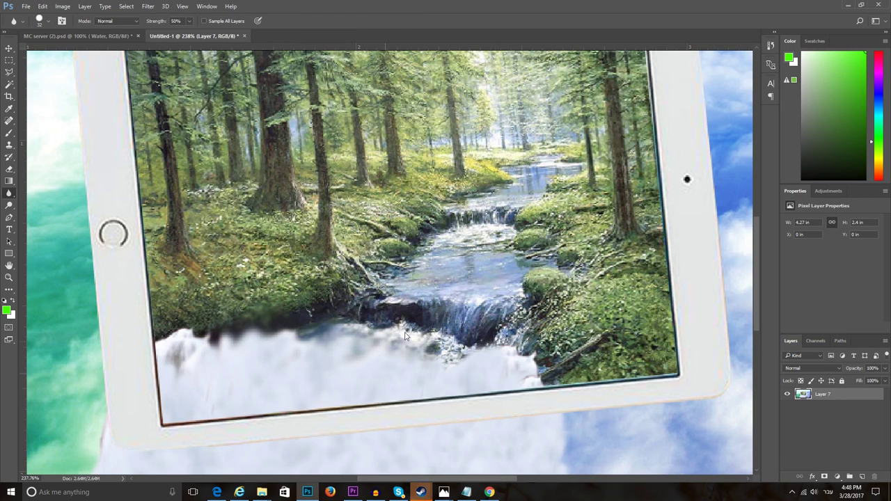
# Clone-stamp cloud texture from a sampled area over the tablet's lower frame.
pyautogui.scroll(-5, 216, 258)
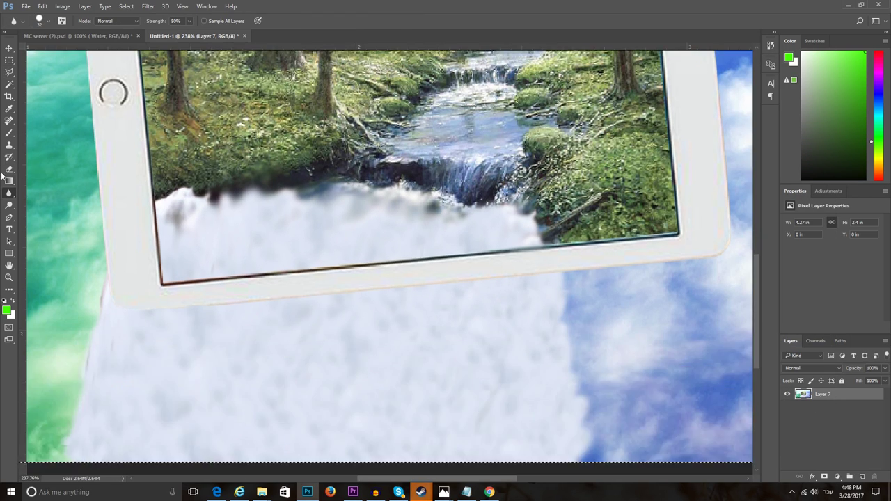
pyautogui.press('s')
pyautogui.keyDown('alt'); pyautogui.click(224, 360); pyautogui.keyUp('alt')
pyautogui.moveTo(147, 322)
pyautogui.mouseDown()
pyautogui.moveTo(155, 258)
pyautogui.moveTo(353, 289)
pyautogui.moveTo(443, 249)
pyautogui.moveTo(529, 252)
pyautogui.mouseUp()
pyautogui.scroll(-5, 290, 311)
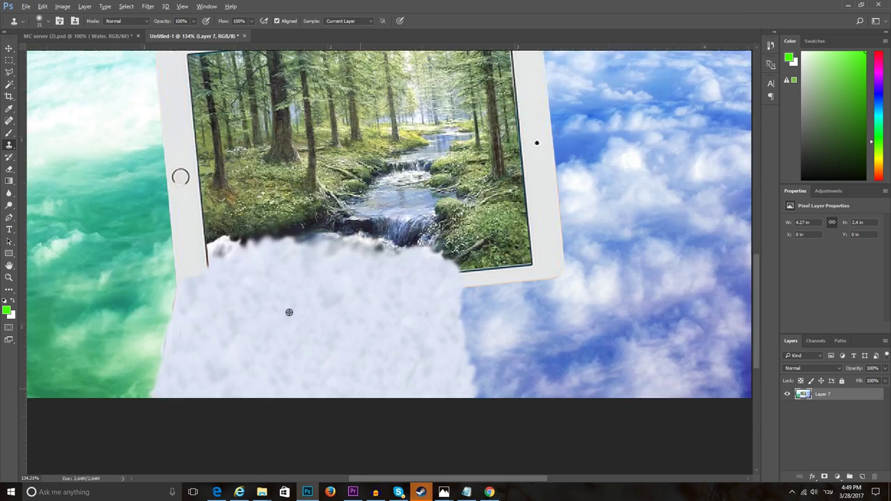
pyautogui.click(285, 331)
# Smudge the cloud's top edge up into the stream, then fit the canvas with Ctrl+0.
pyautogui.rightClick(9, 193)
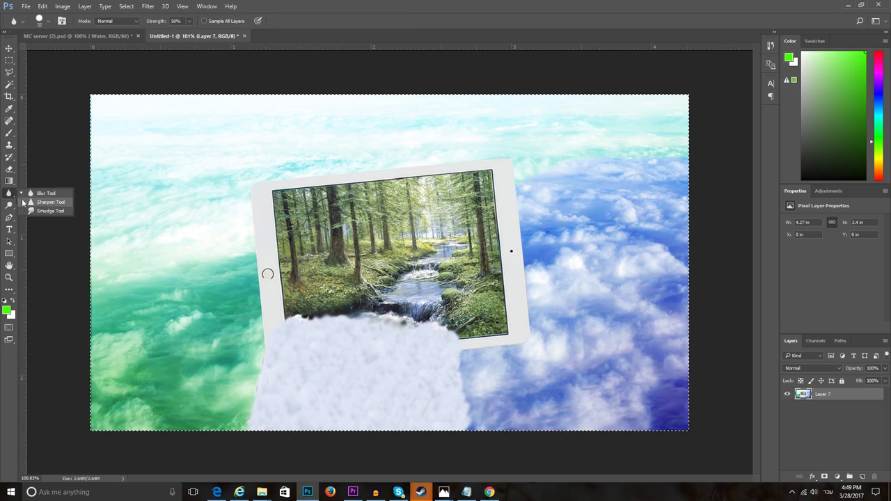
pyautogui.click(35, 211)
pyautogui.scroll(5, 328, 319)
pyautogui.moveTo(390, 310); pyautogui.dragTo(538, 341)
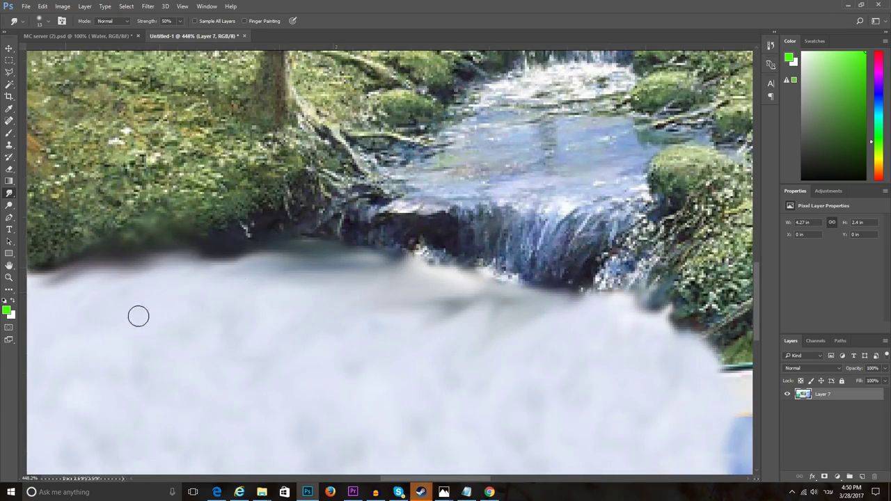
pyautogui.moveTo(138, 316); pyautogui.dragTo(675, 342)
pyautogui.hotkey('ctrl', '0')
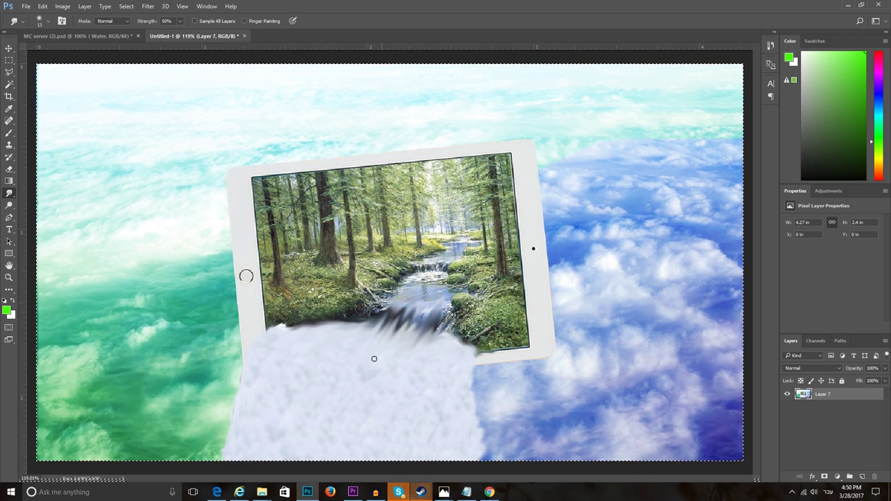
pyautogui.scroll(-3, 358, 356)
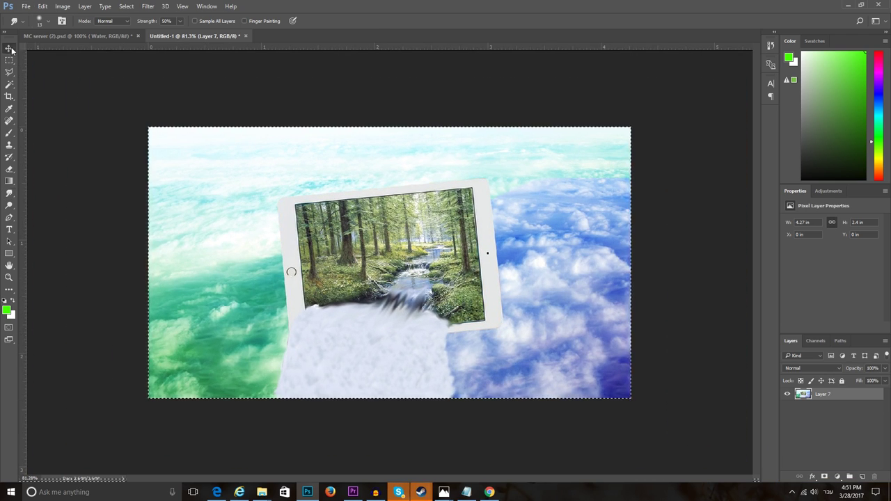